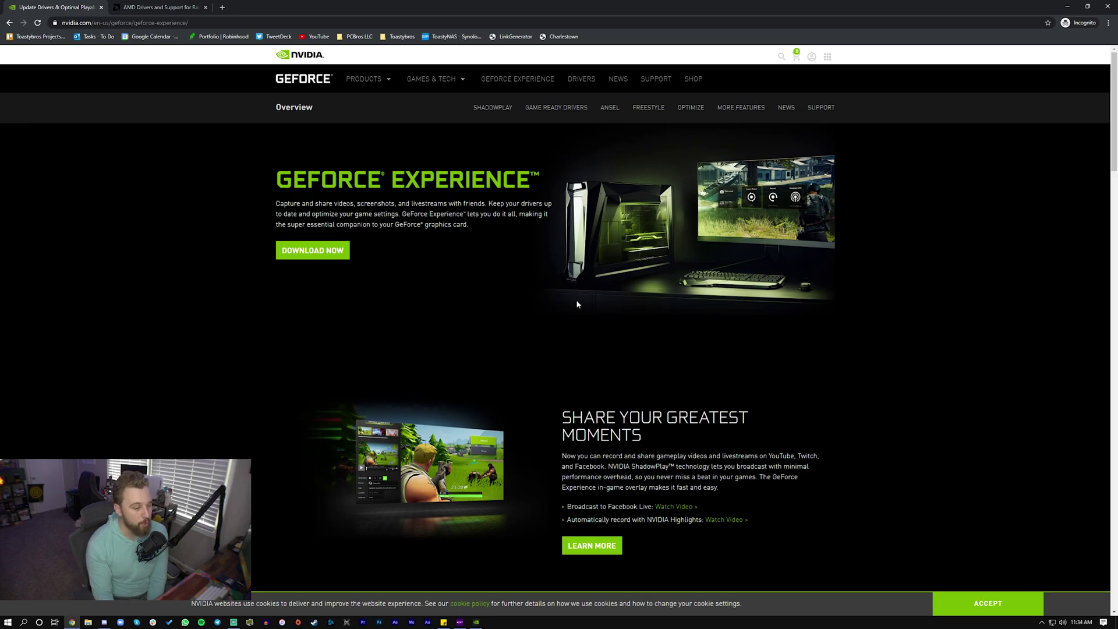
Read through the GeForce Experience page, including its Share Your Greatest Moments and Get Game Ready Drivers sections
scroll(564, 288, down, 2)
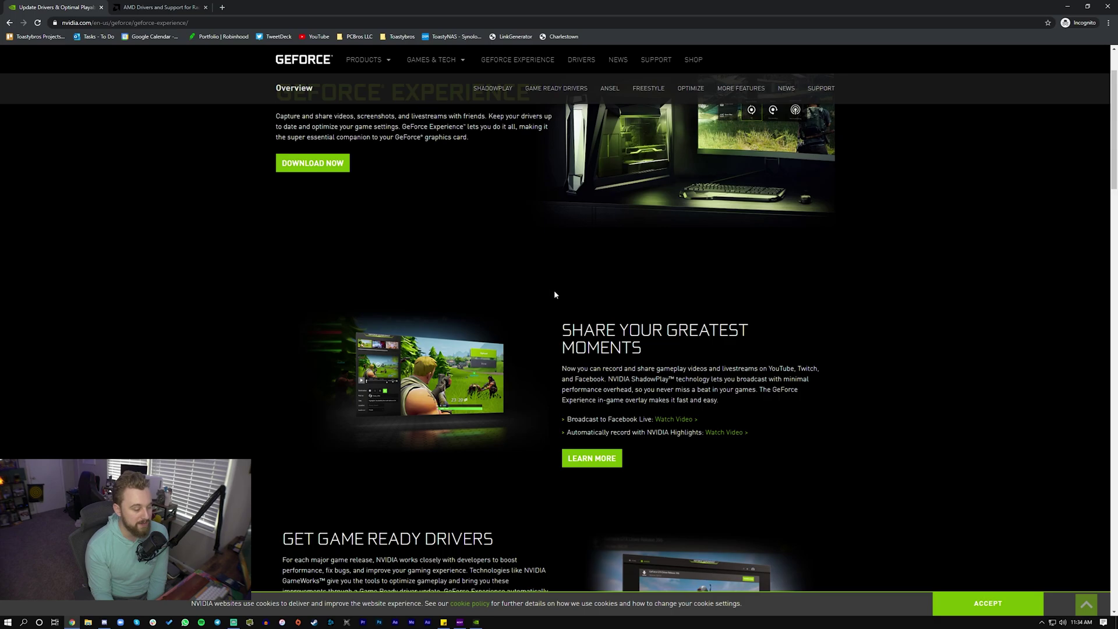
scroll(559, 302, down, 4)
scroll(699, 332, down, 1)
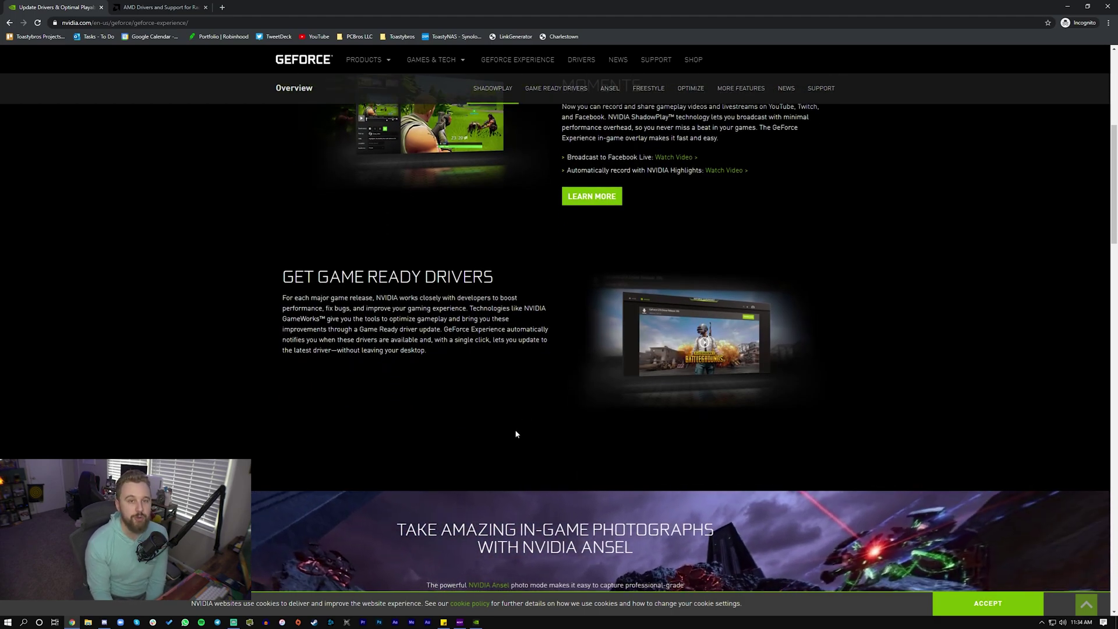
scroll(591, 460, down, 5)
scroll(592, 435, up, 4)
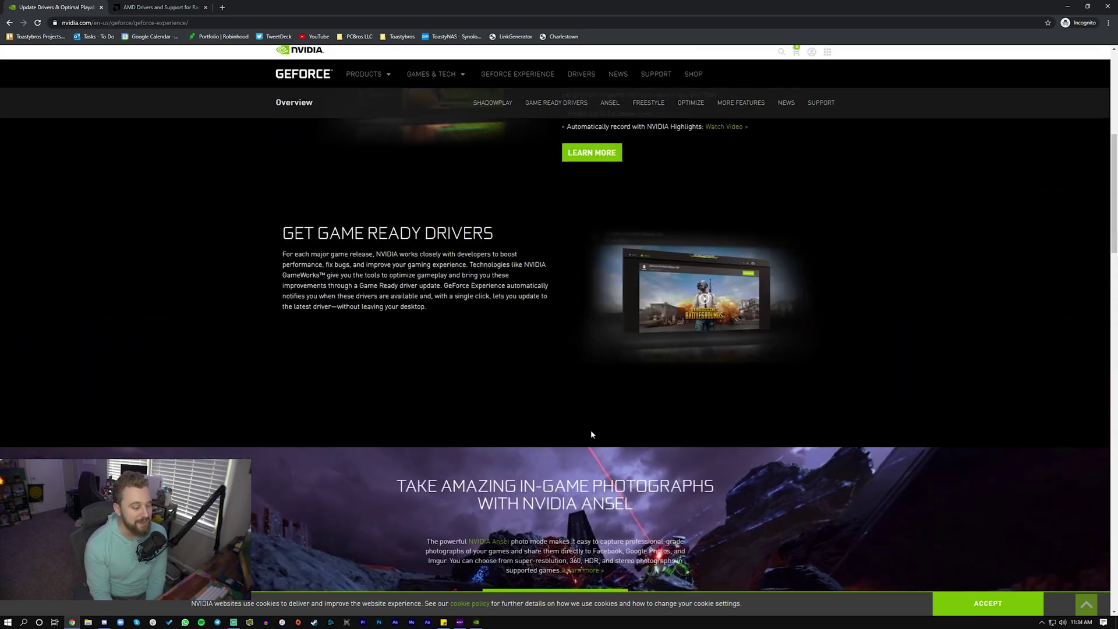
scroll(591, 435, up, 4)
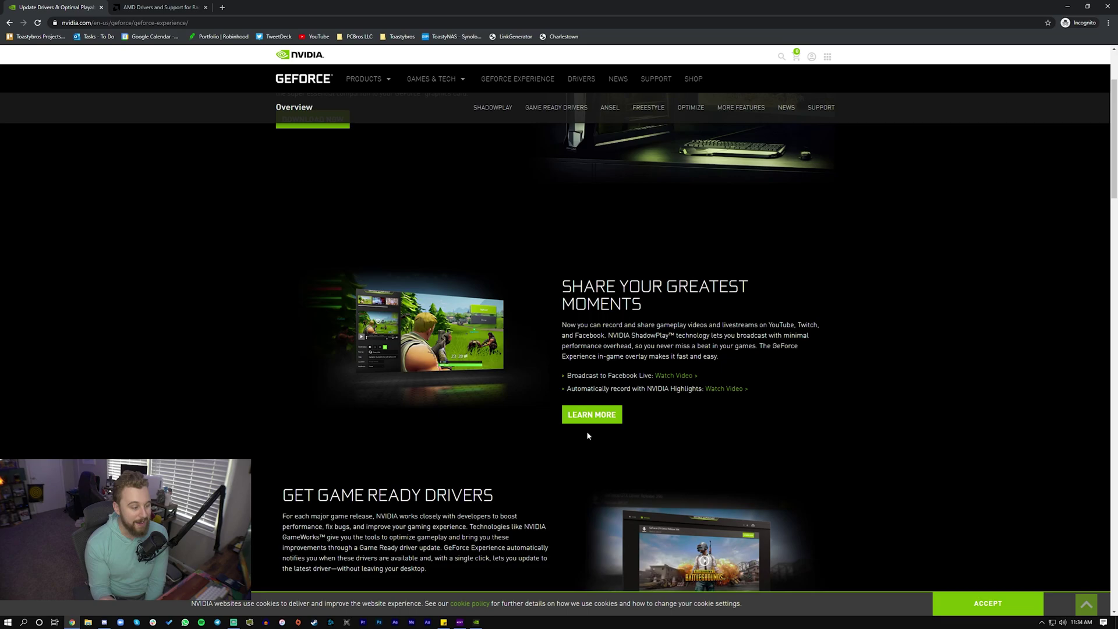
scroll(588, 435, up, 2)
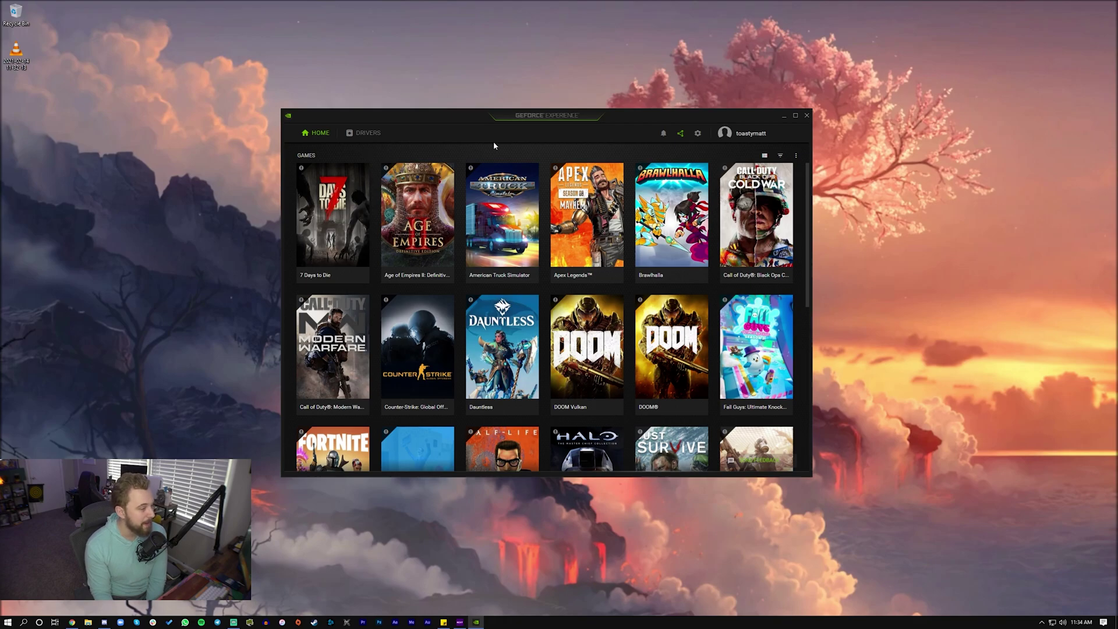
View the installed Game Ready Driver's details in GeForce Experience and minimize the window
click(366, 132)
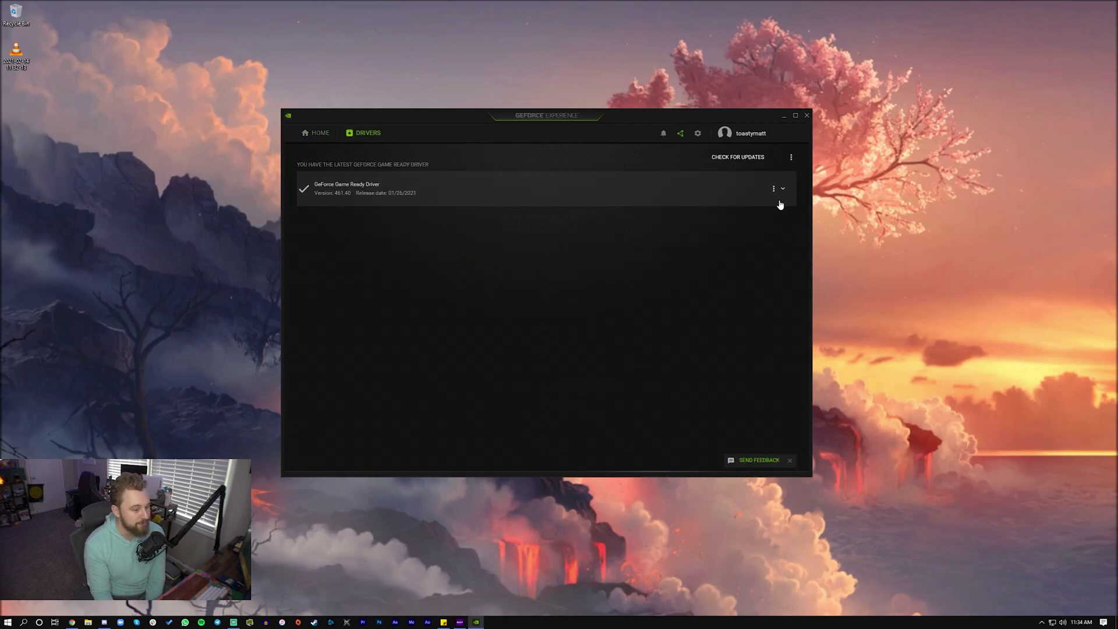
click(780, 201)
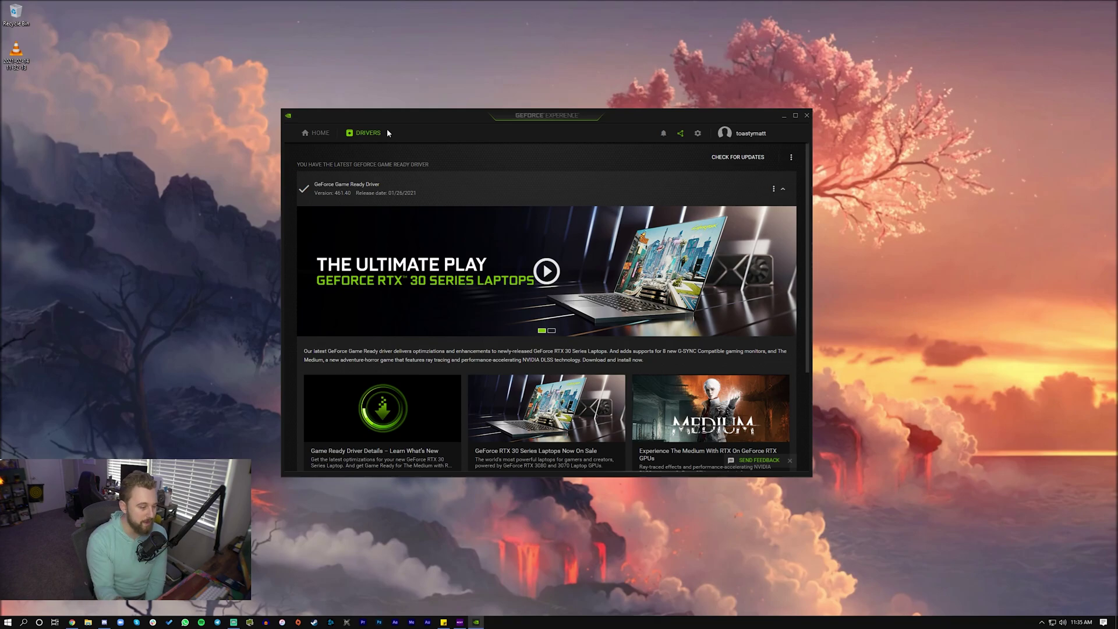
click(784, 116)
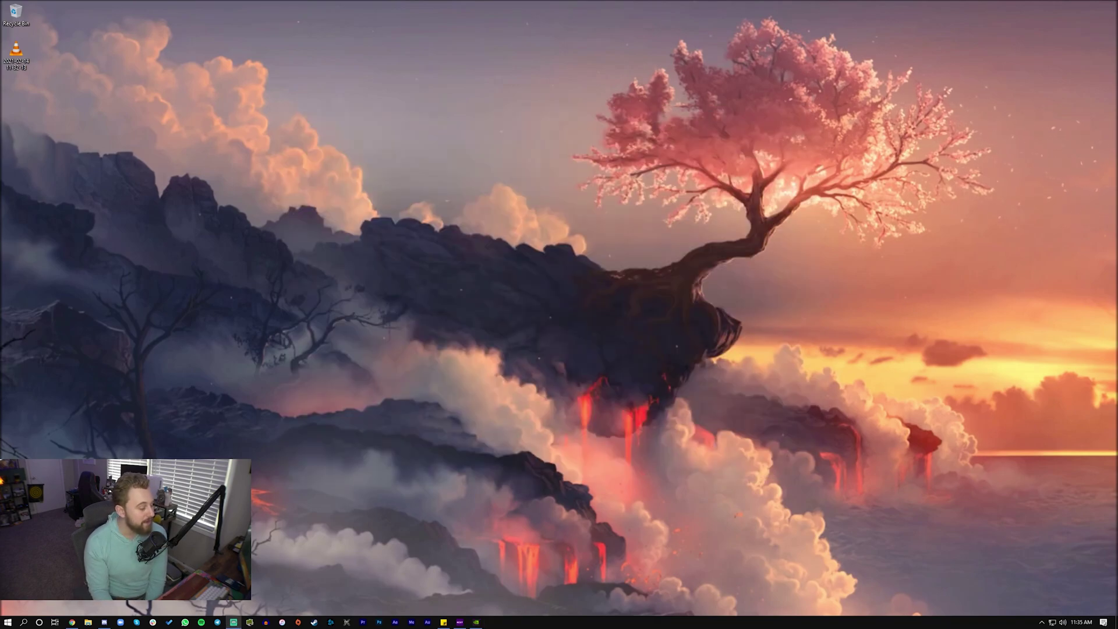
Switch to Chrome and review the auto-detect and install section on the AMD Drivers and Support page
click(71, 622)
click(153, 7)
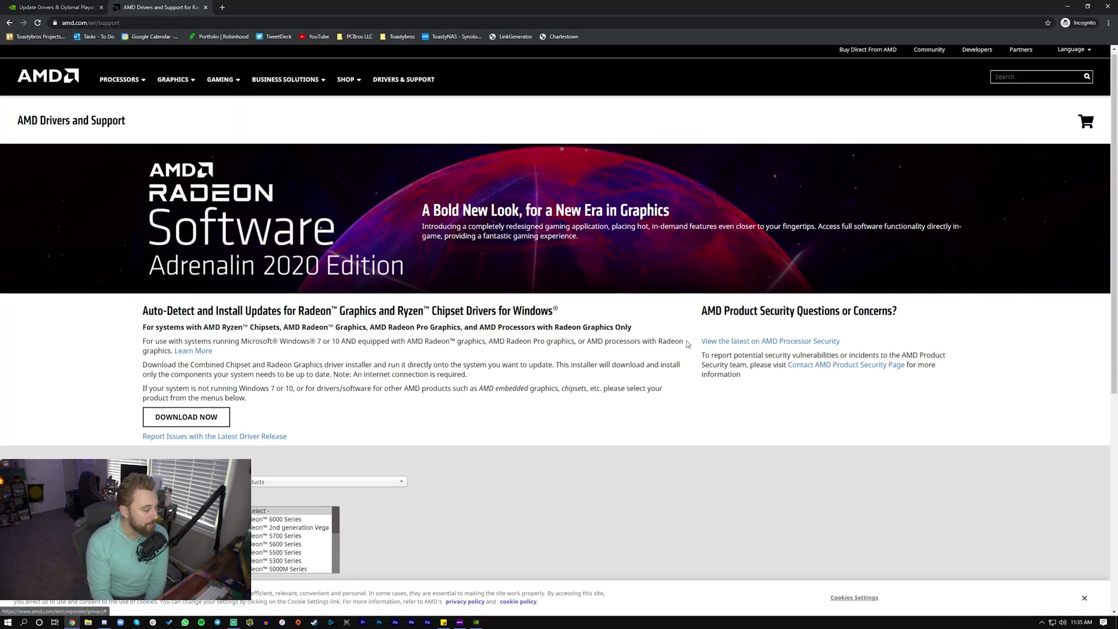
scroll(680, 345, down, 2)
scroll(680, 345, up, 1)
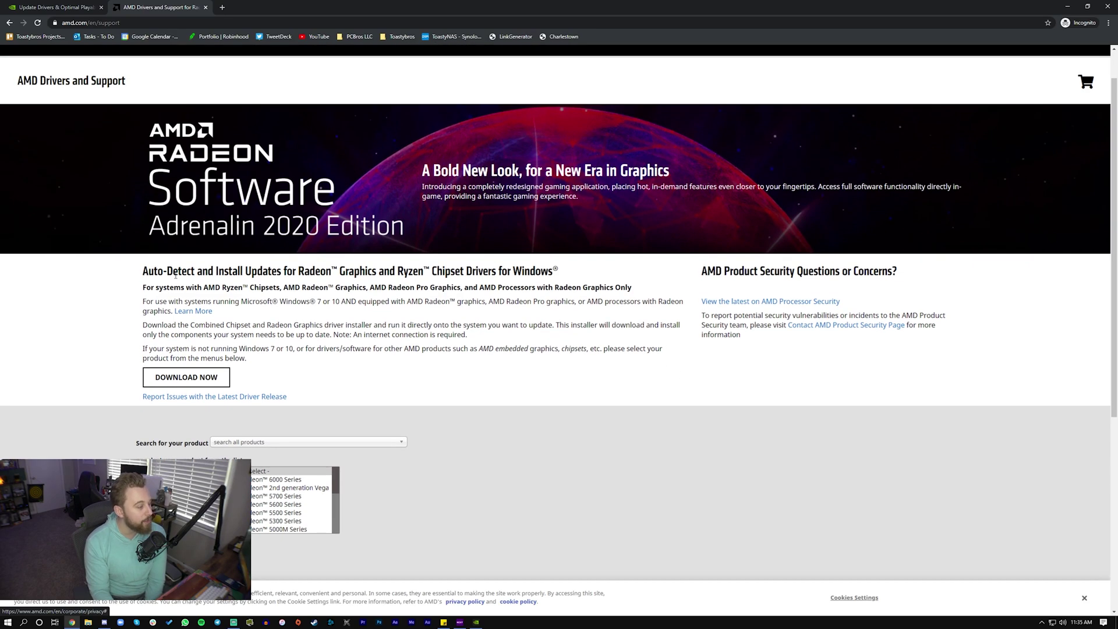
drag(215, 271, 298, 271)
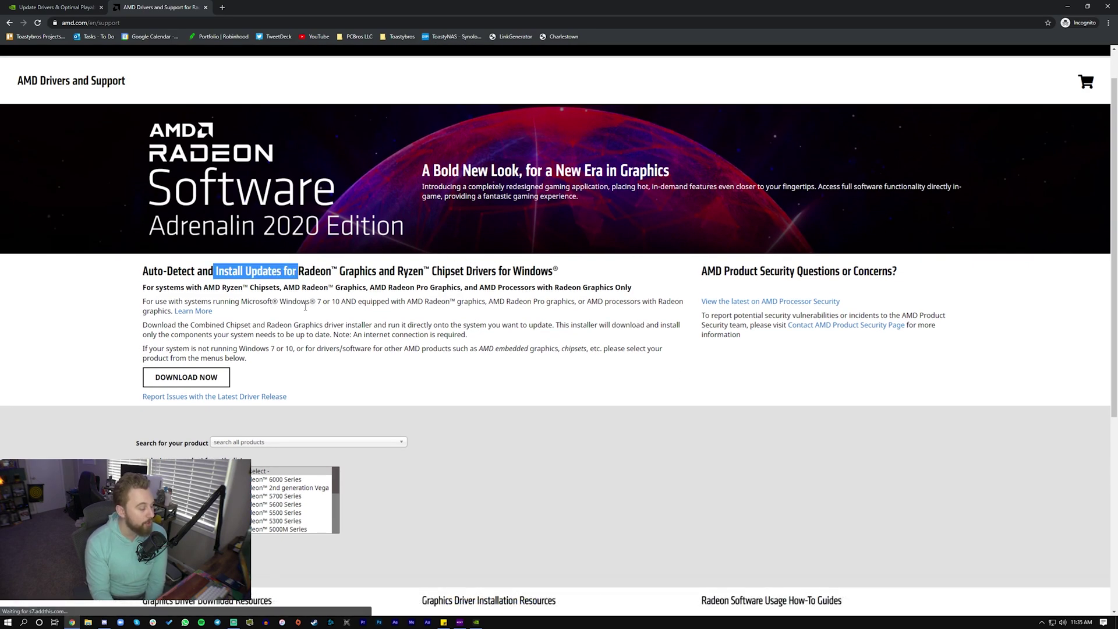
click(386, 391)
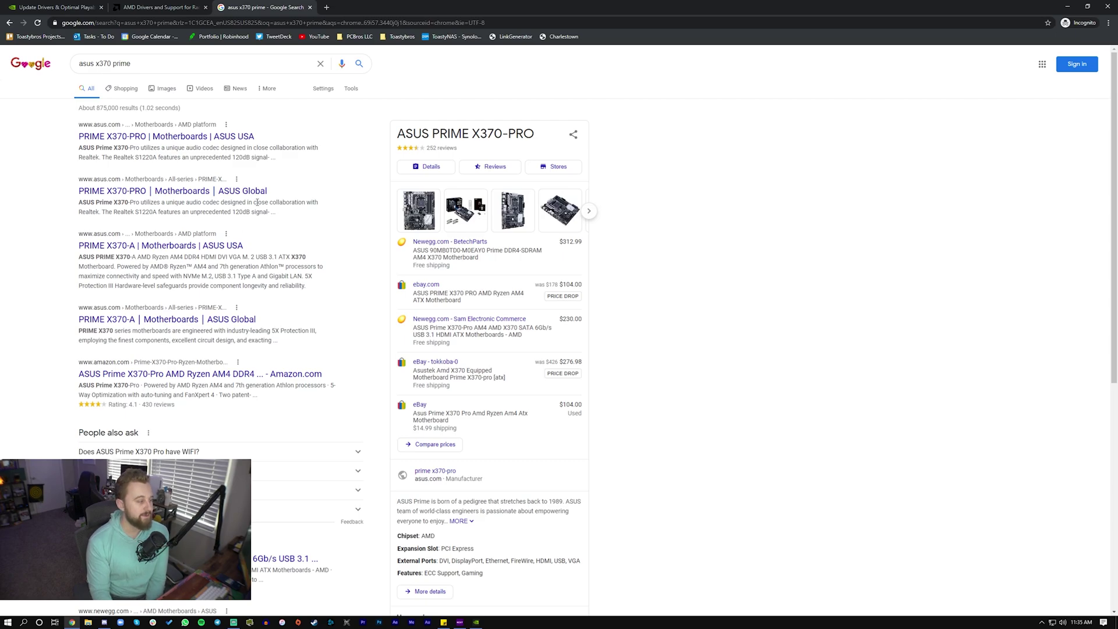
Open the ASUS USA page for the PRIME X370-PRO and list its support drivers and tools for Windows 10 64-bit
click(166, 136)
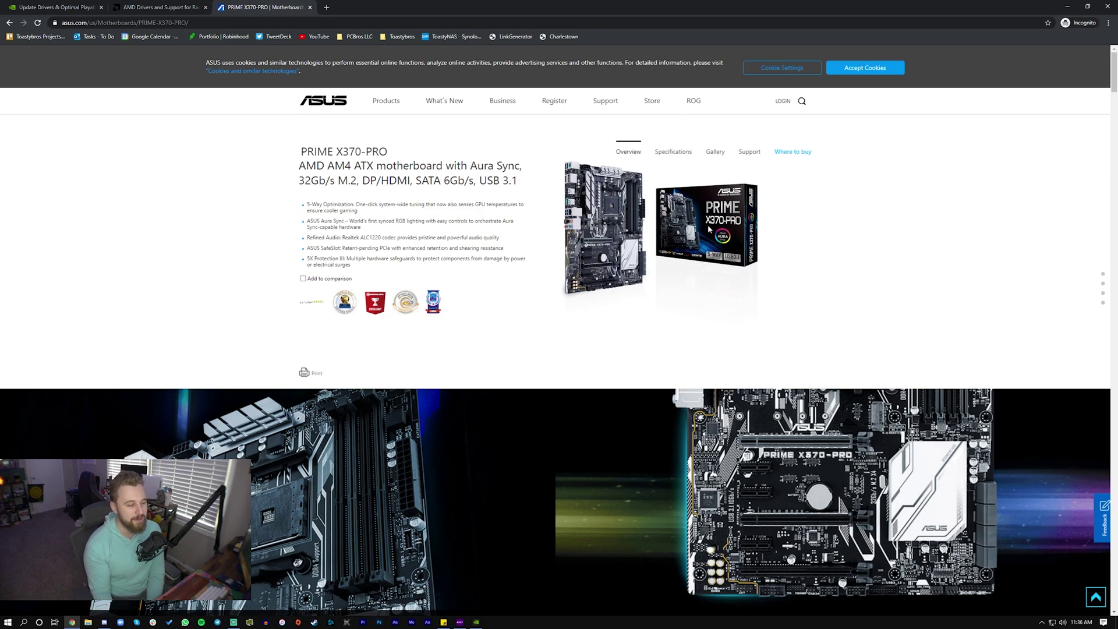
click(750, 152)
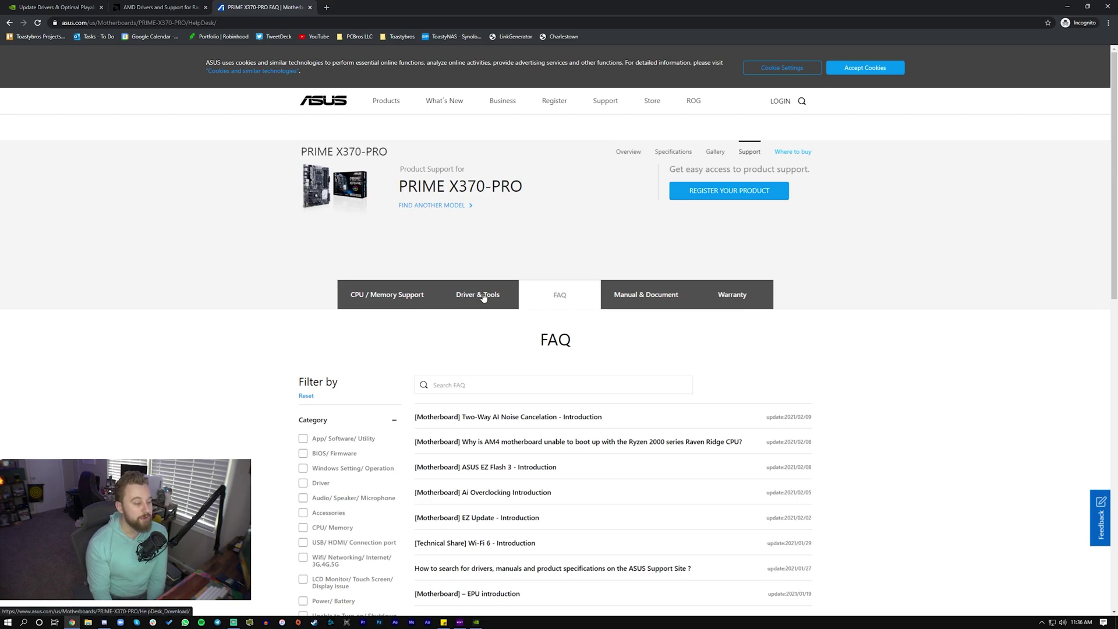
click(483, 296)
click(608, 436)
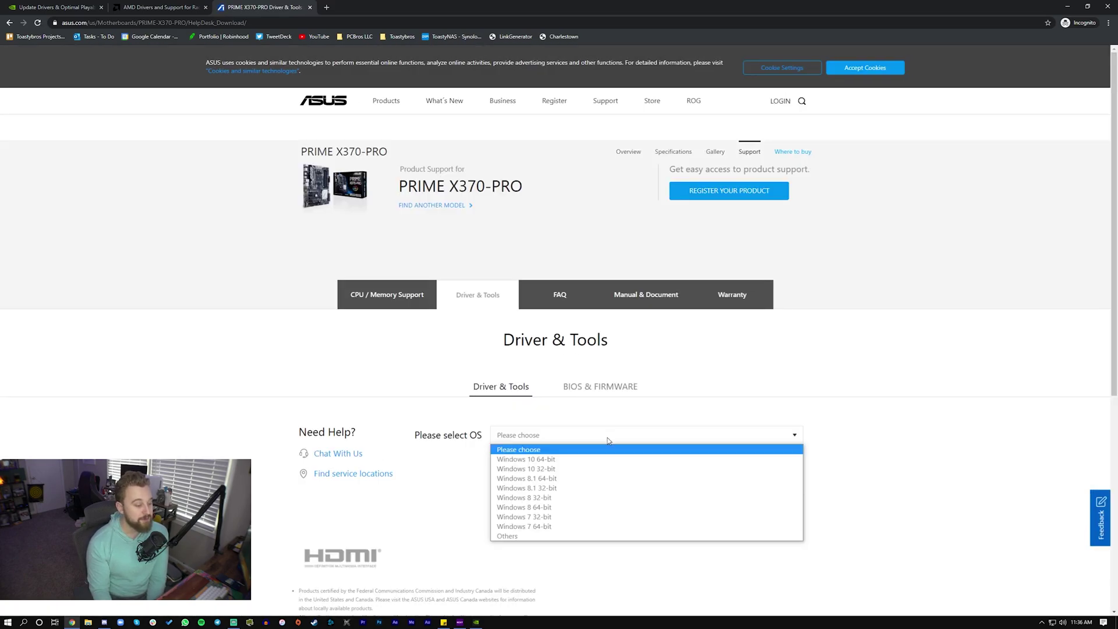
click(611, 459)
Review the BIOS, LAN, chipset, audio and VGA downloads offered for the PRIME X370-PRO
scroll(653, 479, down, 2)
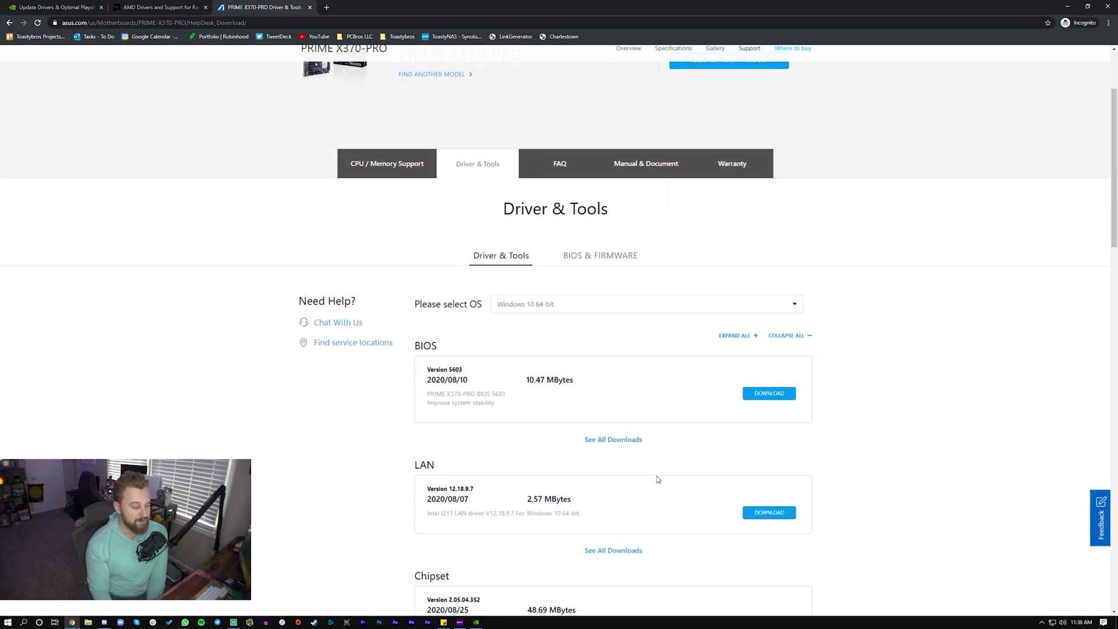
scroll(699, 379, down, 2)
scroll(562, 392, down, 2)
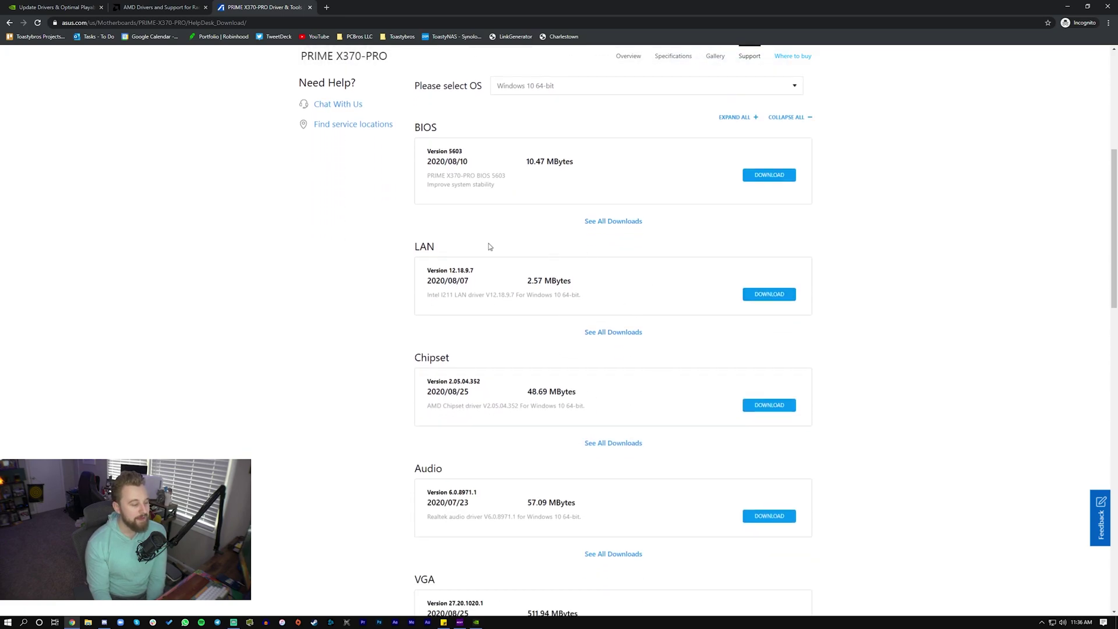
scroll(483, 335, down, 1)
scroll(583, 401, down, 1)
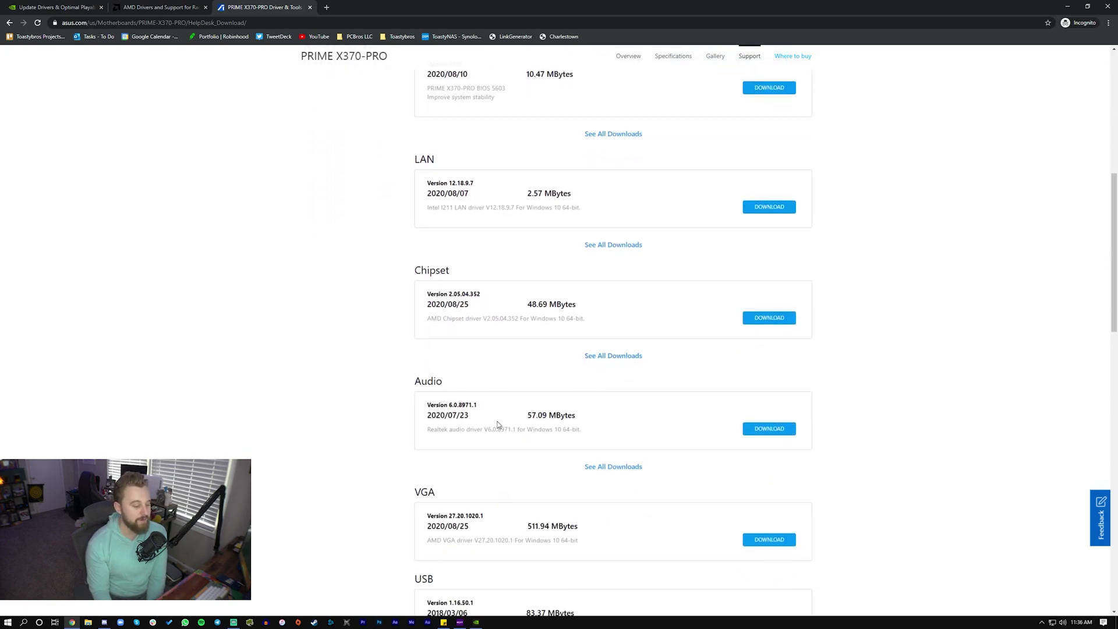
scroll(661, 424, up, 1)
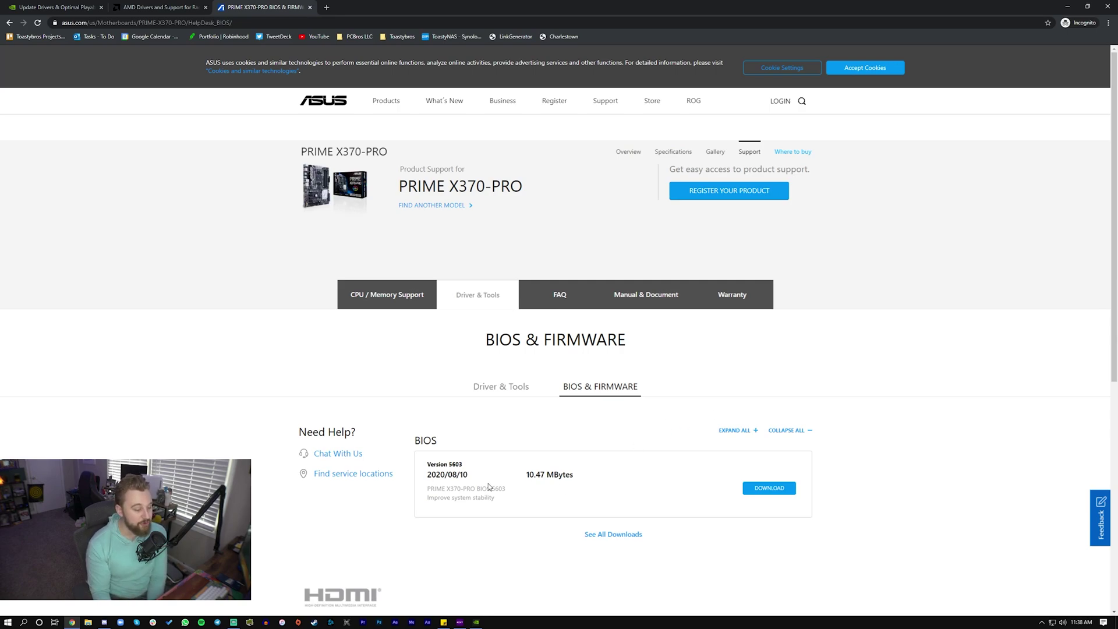
Check the release date of the BIOS offered in the motherboard's BIOS & Firmware section
triple_click(454, 478)
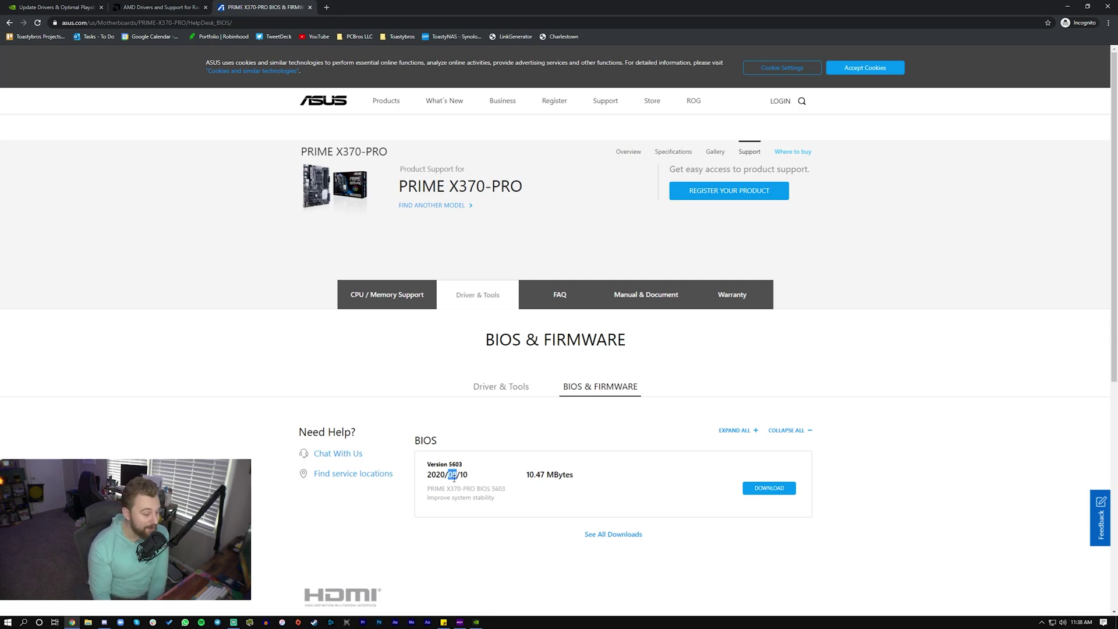
click(480, 511)
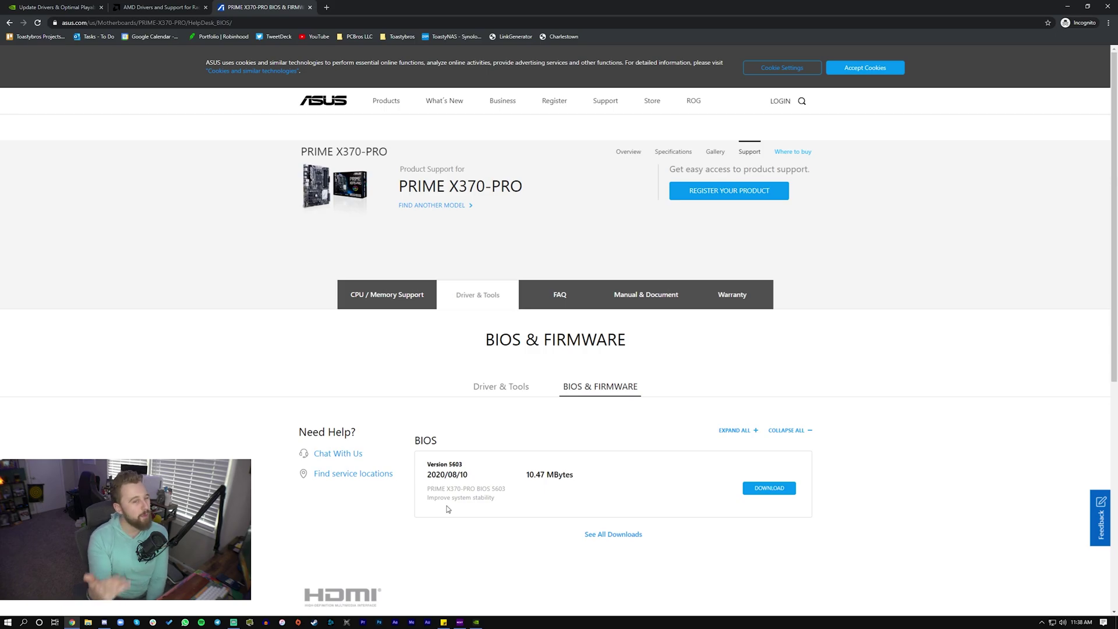
key(super+d)
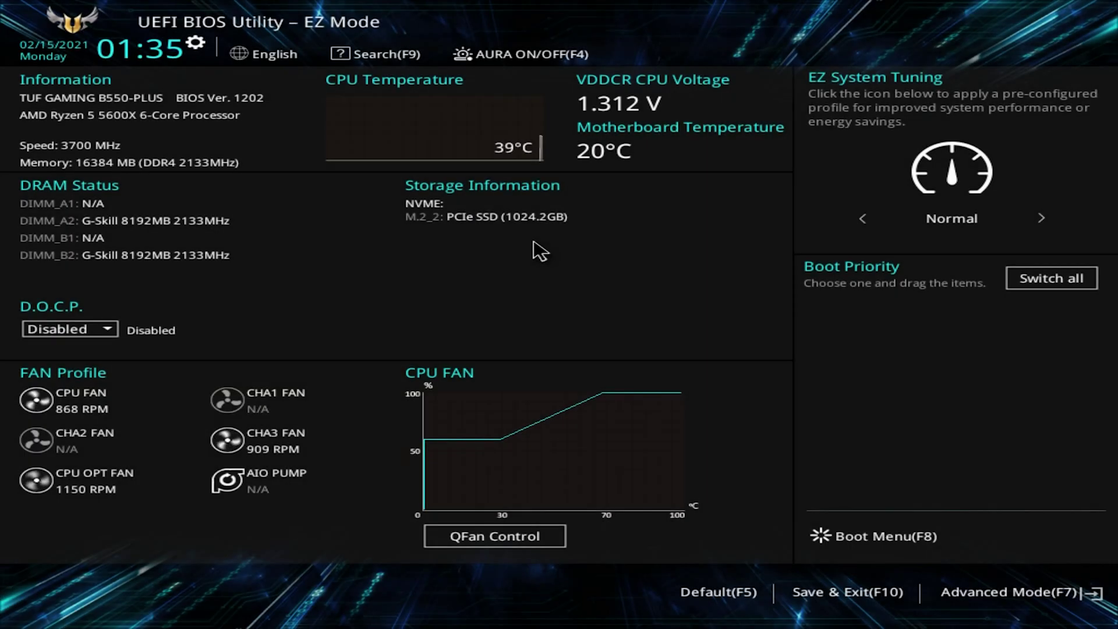
Switch the UEFI BIOS to Advanced Mode and go to the Ai Overclock Tuner setting in Ai Tweaker
click(1020, 600)
key(Right)
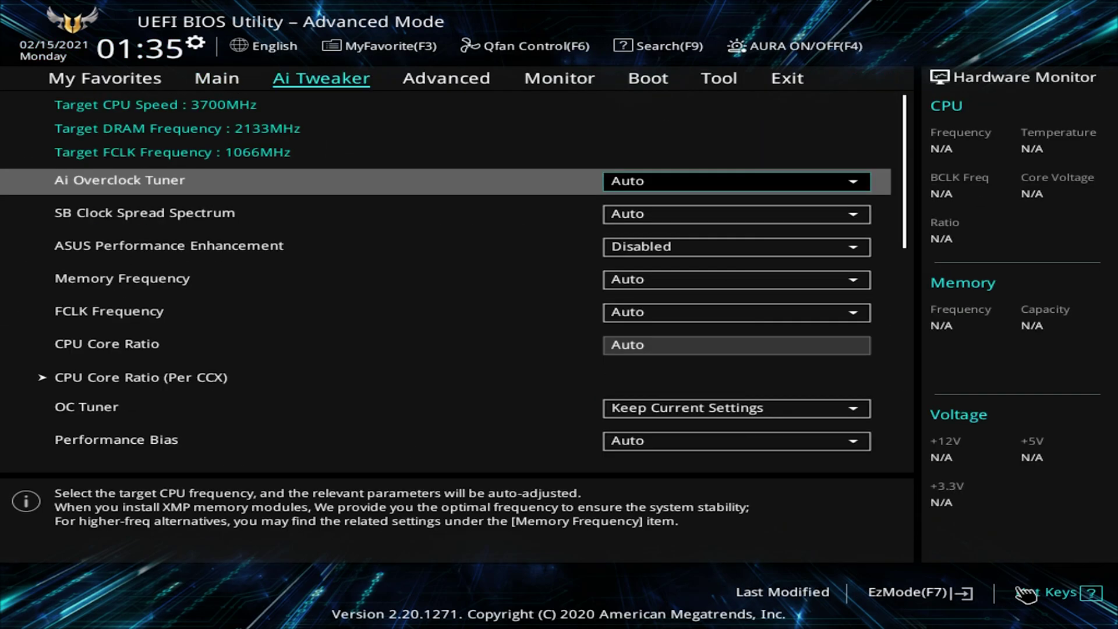
key(Down)
key(Down)
key(Up)
key(Up)
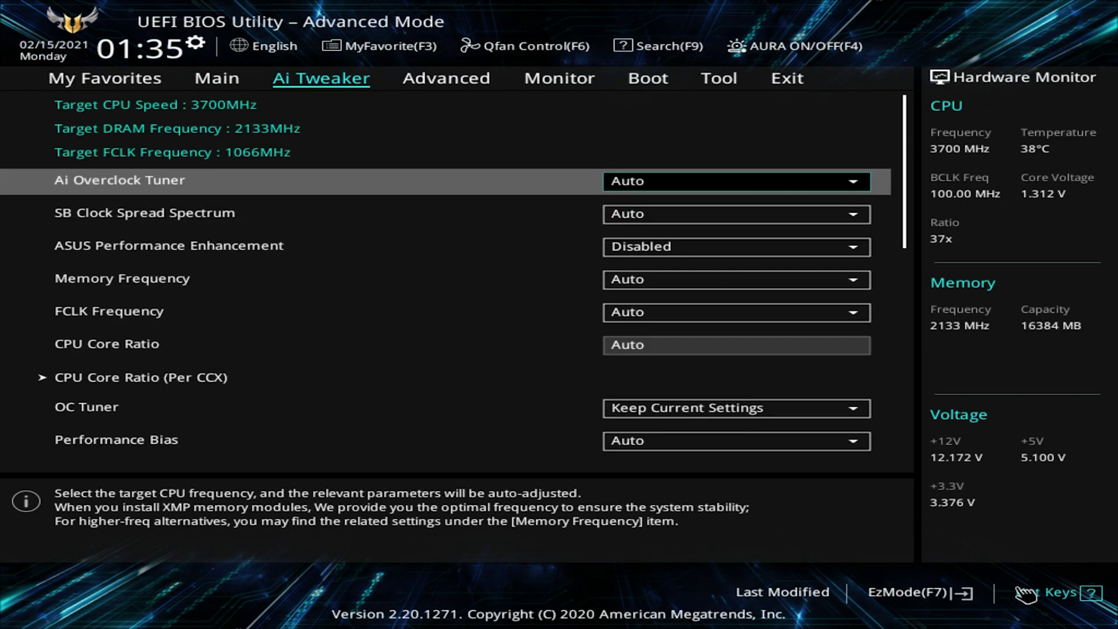
key(Return)
key(Down)
key(Down)
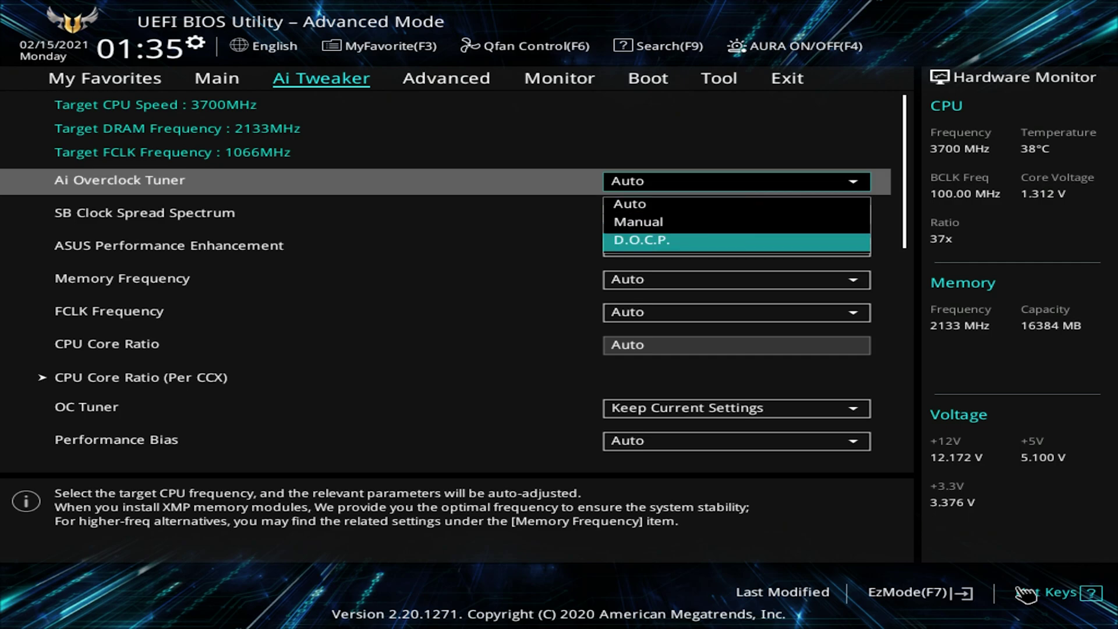
key(Return)
key(Down)
key(Return)
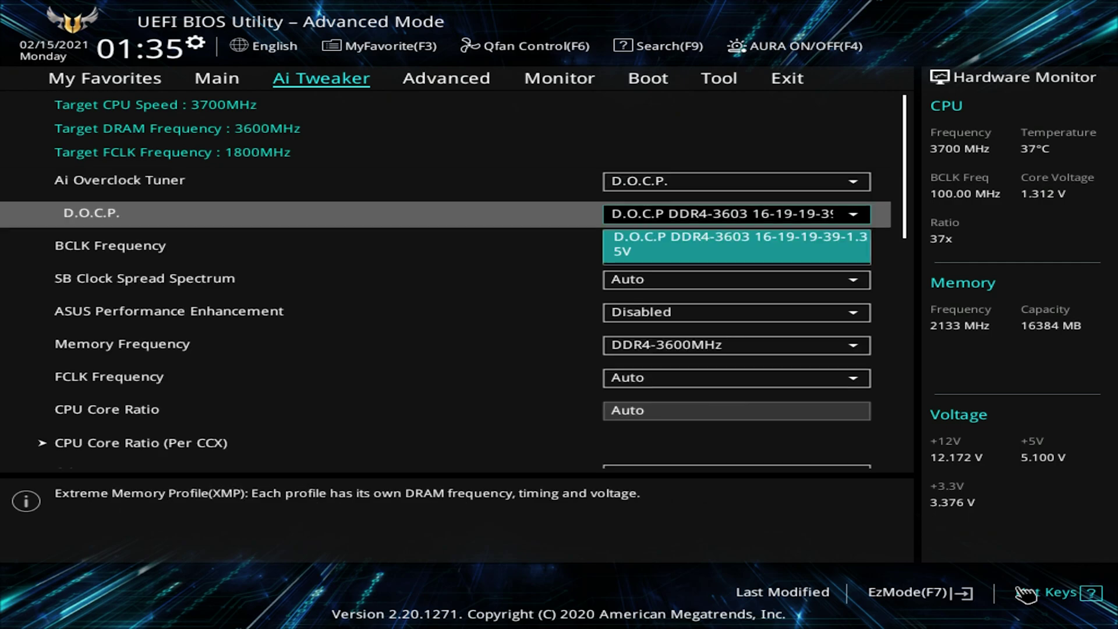
key(Return)
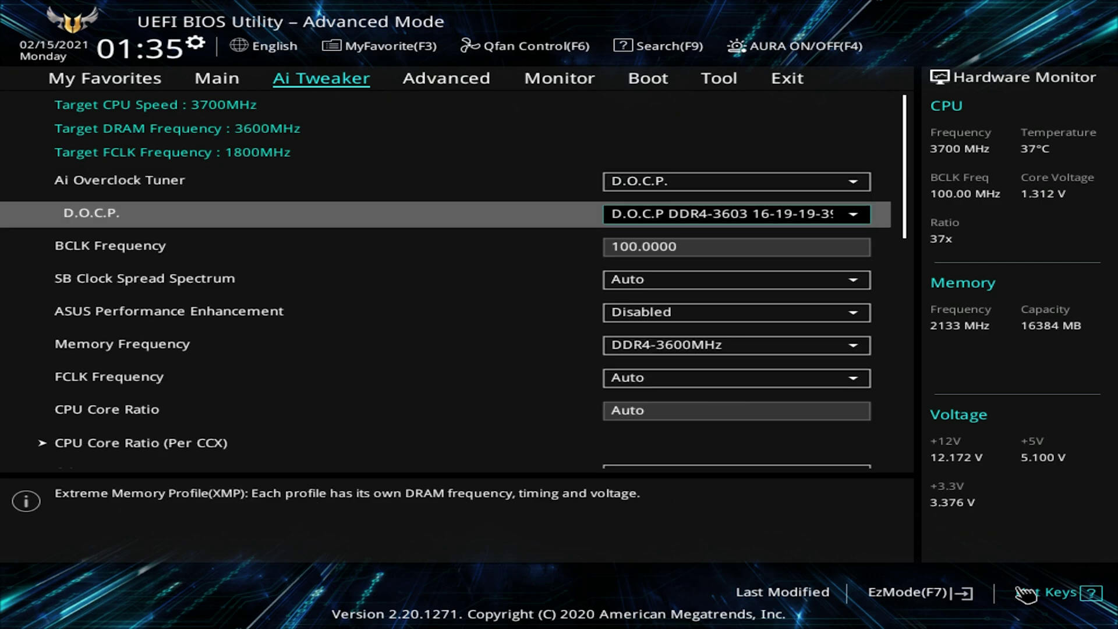
Set Ai Overclock Tuner back to Auto
key(Down)
key(Up)
key(Up)
key(Return)
key(Up)
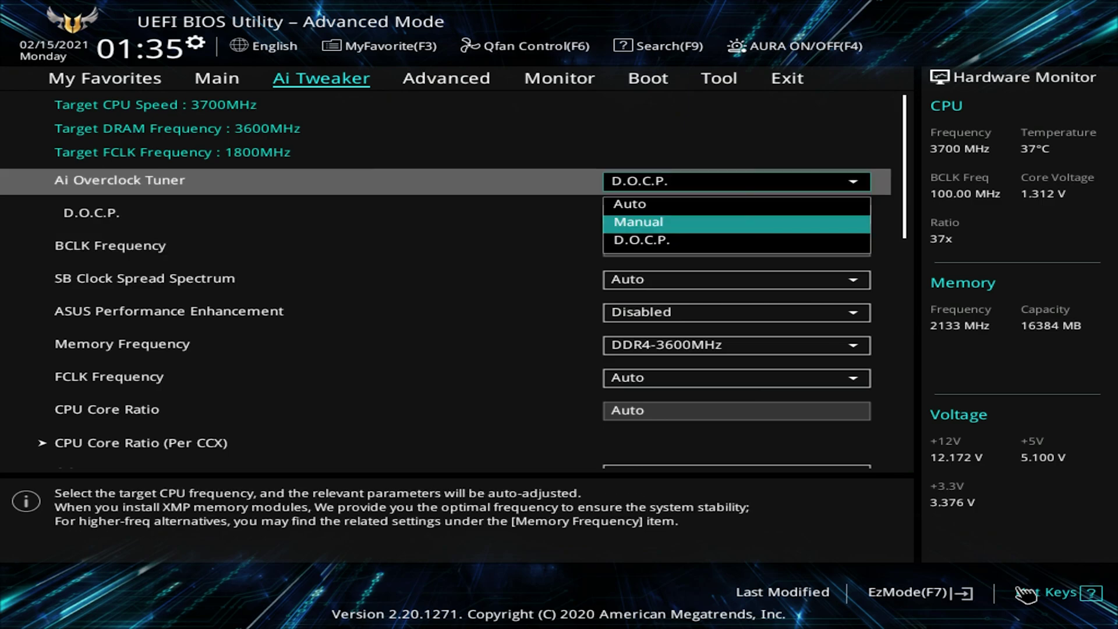
key(Up)
key(Return)
Look through the Ai Tweaker settings down to DRAM Timing Control and return to Ai Overclock Tuner
key(Down)
key(Down)
key(Down)
key(Down)
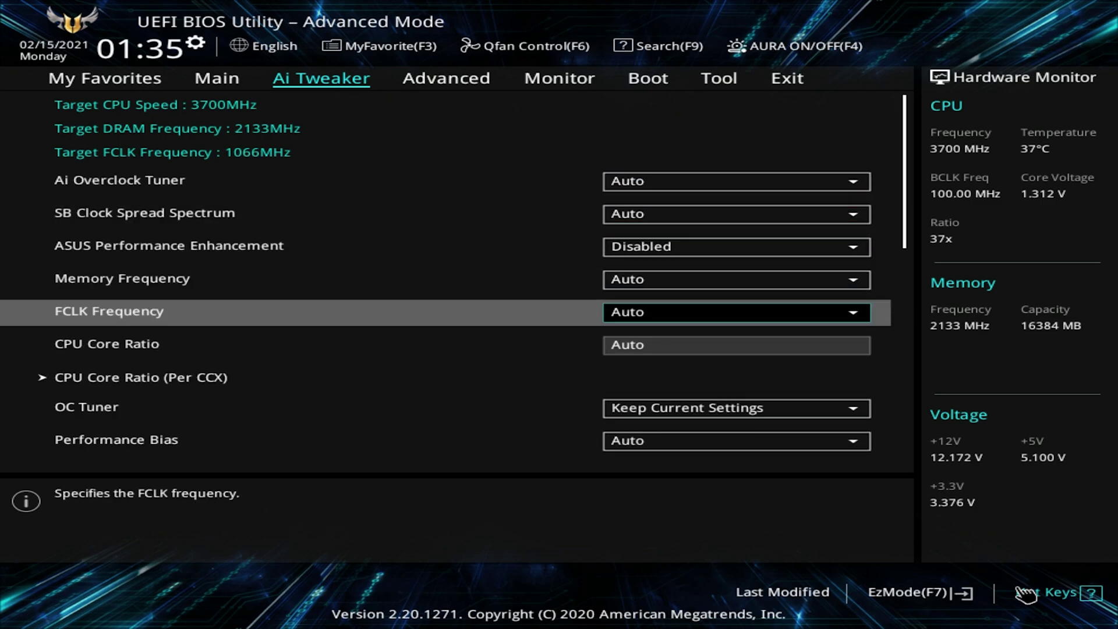
key(Down)
key(Down)
key(Down)
key(Down)
key(Down)
key(Down)
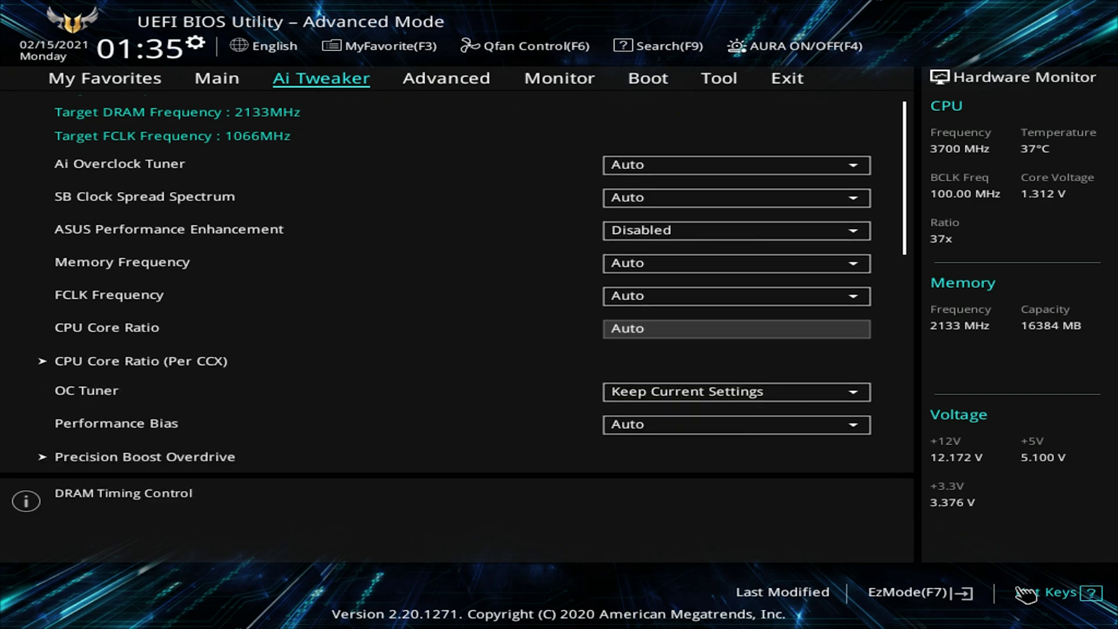
key(Down)
key(Up)
key(Up)
key(Up)
key(Up)
key(Up)
key(Up)
key(Up)
key(Up)
key(Up)
key(Up)
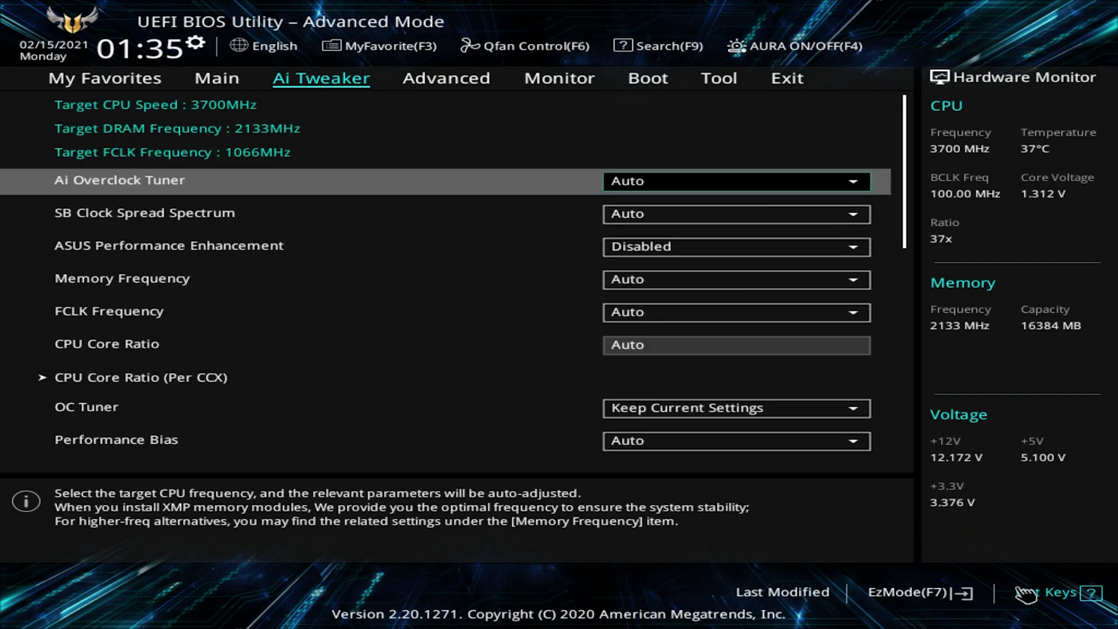
key(Down)
key(Up)
key(Return)
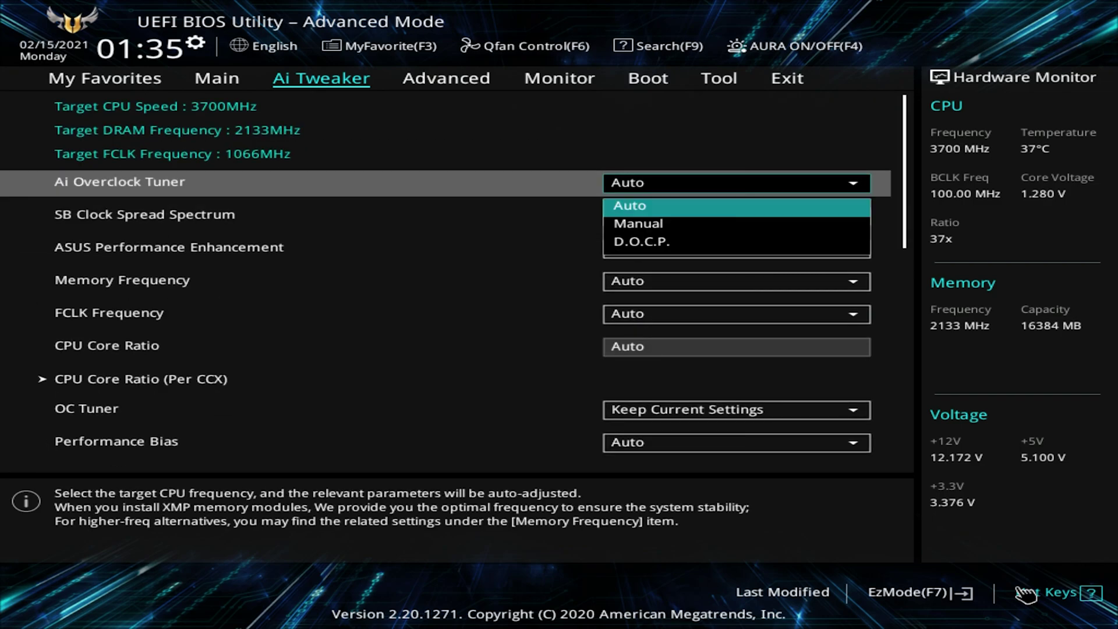
key(Down)
key(Down)
key(Return)
key(Down)
key(Return)
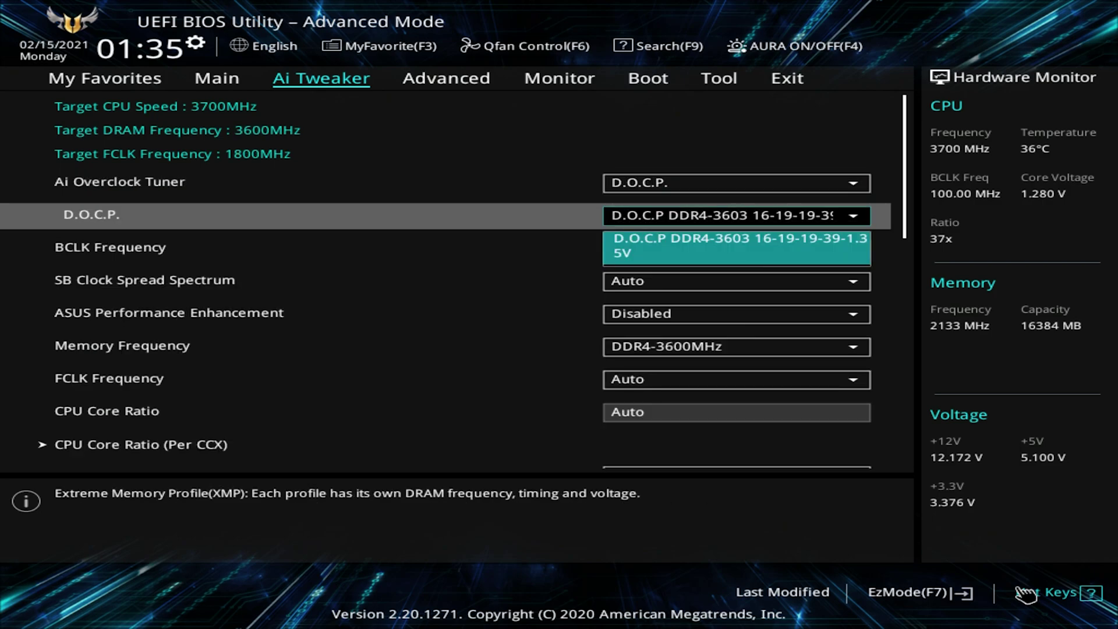
key(Return)
Check the Memory Frequency setting under the D.O.C.P. profile and the neighbouring Ai Tweaker entries
key(Down)
key(Down)
key(Down)
key(Down)
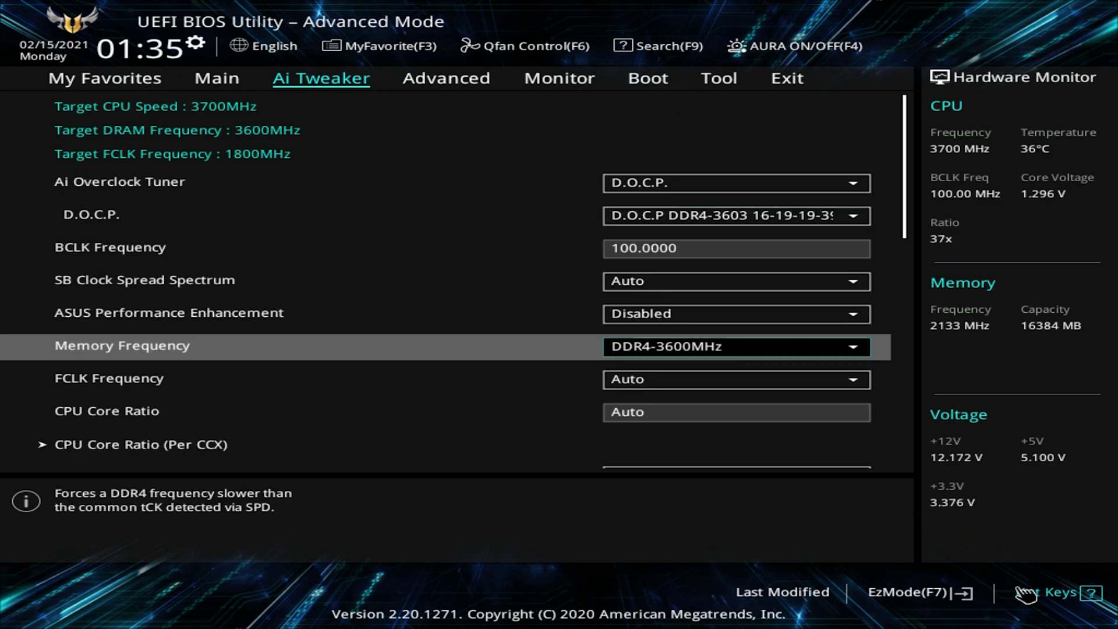
key(Up)
key(Up)
key(Up)
key(Up)
key(Up)
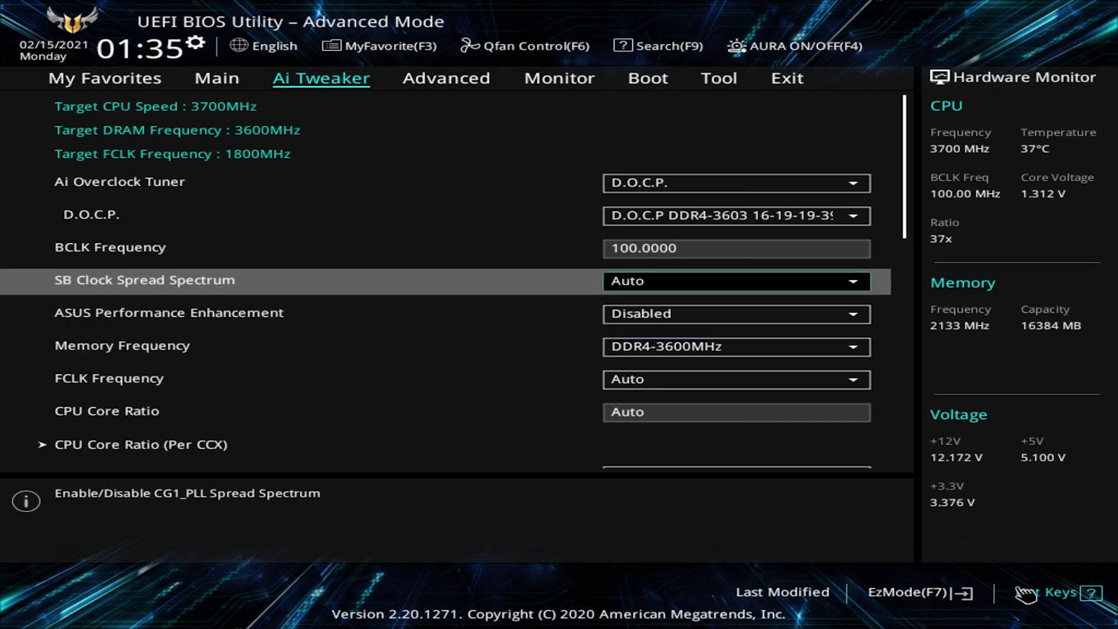
Set Ai Overclock Tuner to Manual
key(Return)
key(Up)
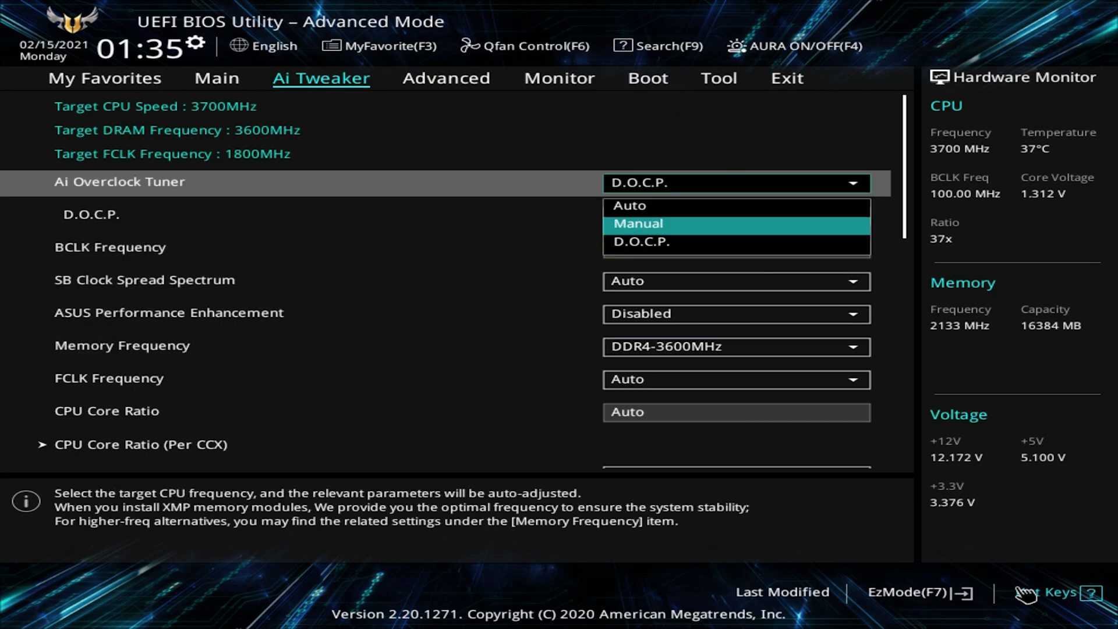
key(Return)
Set the Memory Frequency to DDR4-3600MHz under the Manual overclock mode
key(Down)
key(Down)
key(Down)
key(Down)
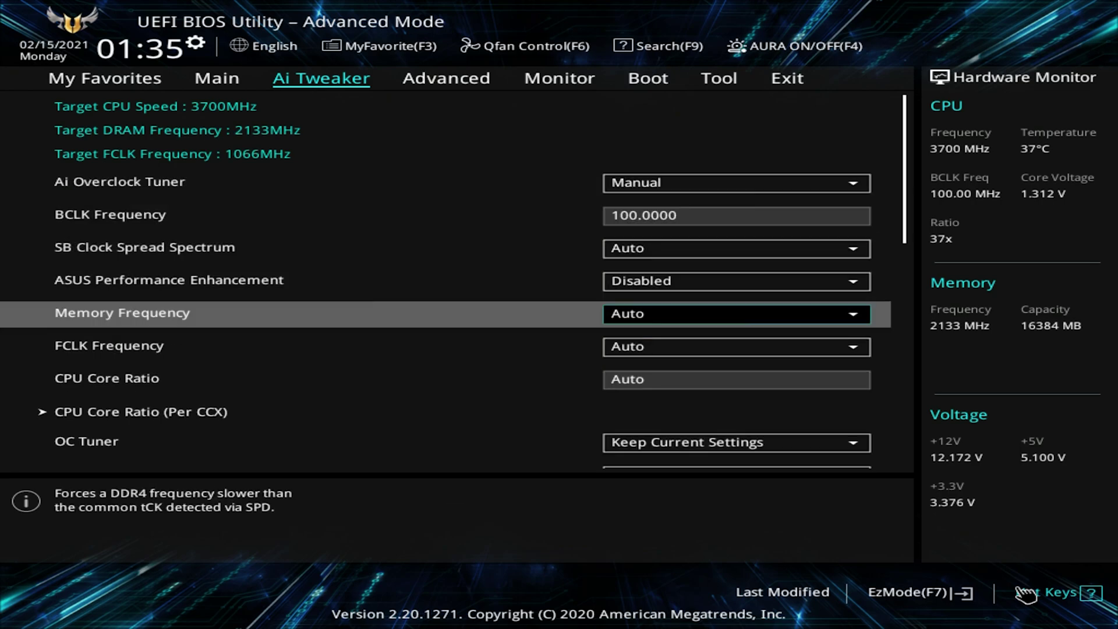
key(Return)
key(Down)
key(Down)
key(Down)
key(Down)
key(Down)
key(Down)
key(Down)
key(Down)
key(Down)
key(Down)
key(Down)
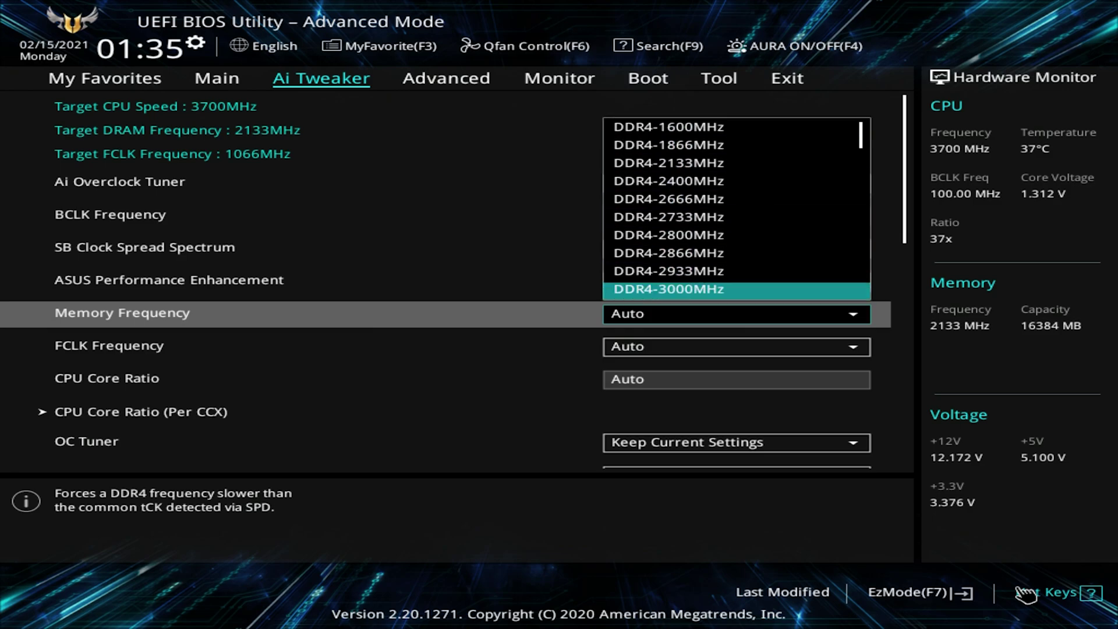
key(Down)
key(Down)
key(Down)
key(Down)
key(Down)
key(Down)
key(Down)
key(Down)
key(Down)
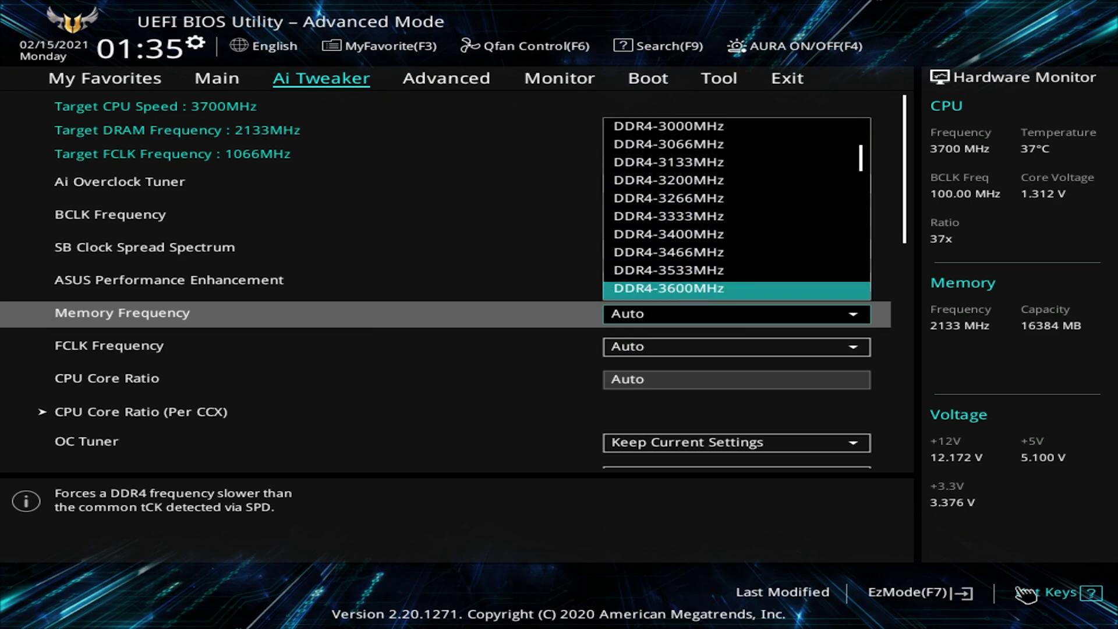
key(Return)
Switch Ai Overclock Tuner from Manual to D.O.C.P
key(Up)
key(Up)
key(Up)
key(Up)
key(Return)
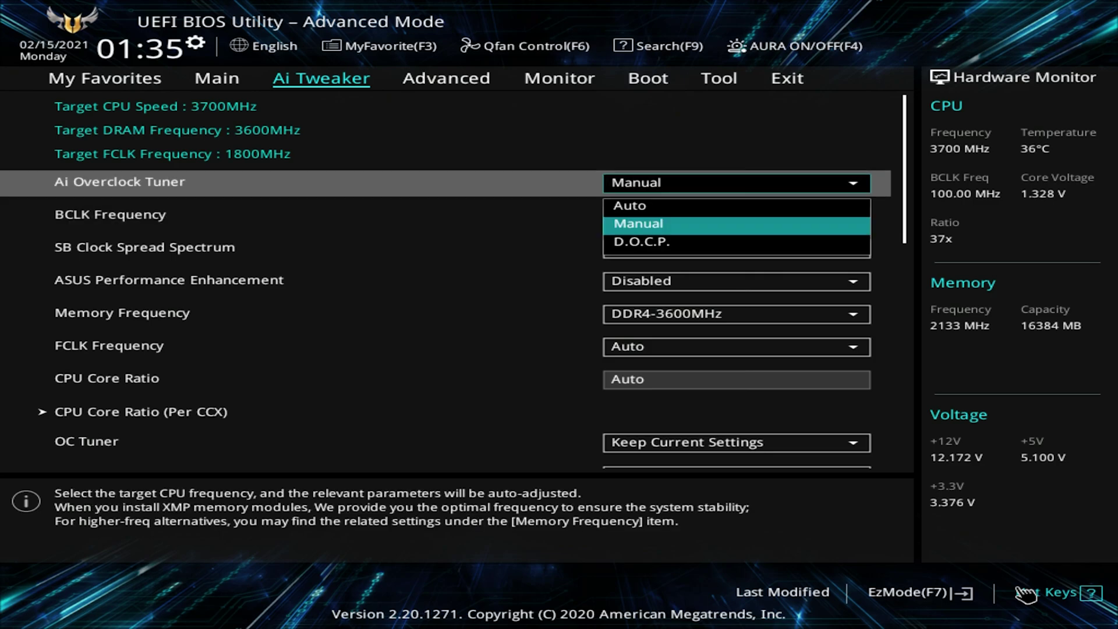
key(Down)
key(Return)
Look through the Ai Tweaker settings, including the voltages, down to CPU SOC Current Telemetry and return to the D.O.C.P. profile entry
key(Down)
key(Right)
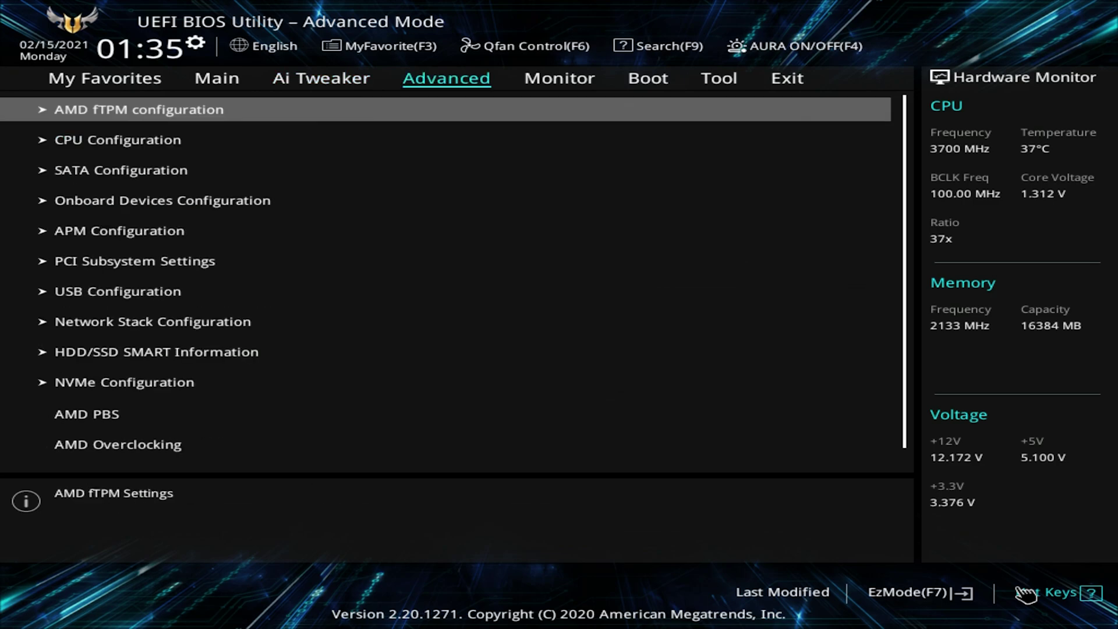
key(Left)
key(Left)
key(Right)
key(Down)
key(Down)
key(Down)
key(Down)
key(Down)
key(Down)
key(Down)
key(Down)
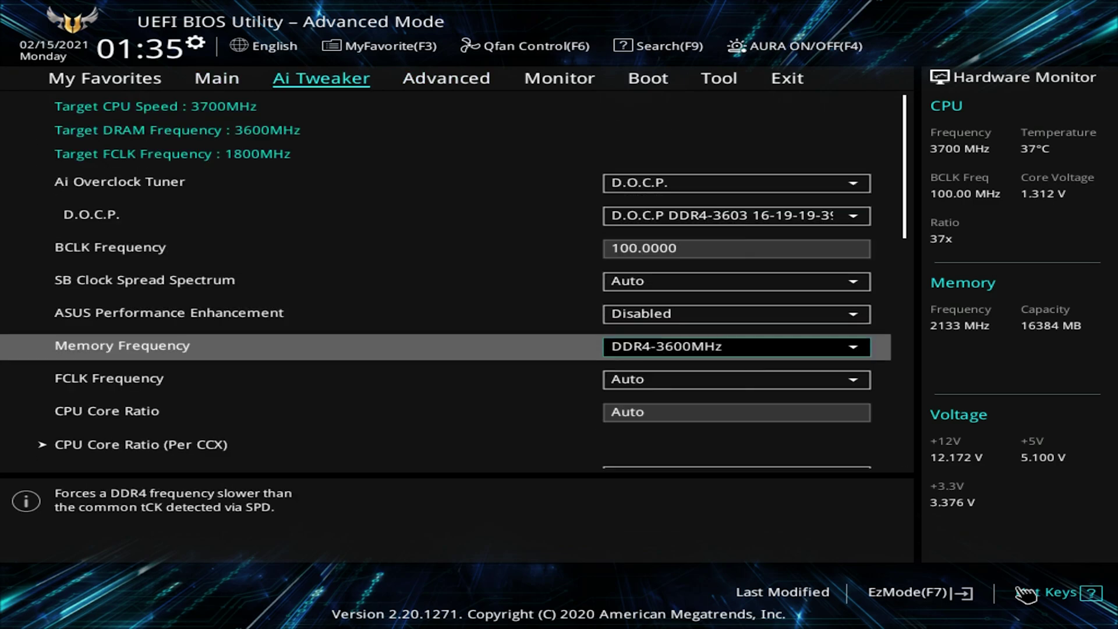
key(Down)
key(Down)
key(Down)
key(Down)
key(Down)
key(Down)
key(Down)
key(Down)
key(Down)
key(Down)
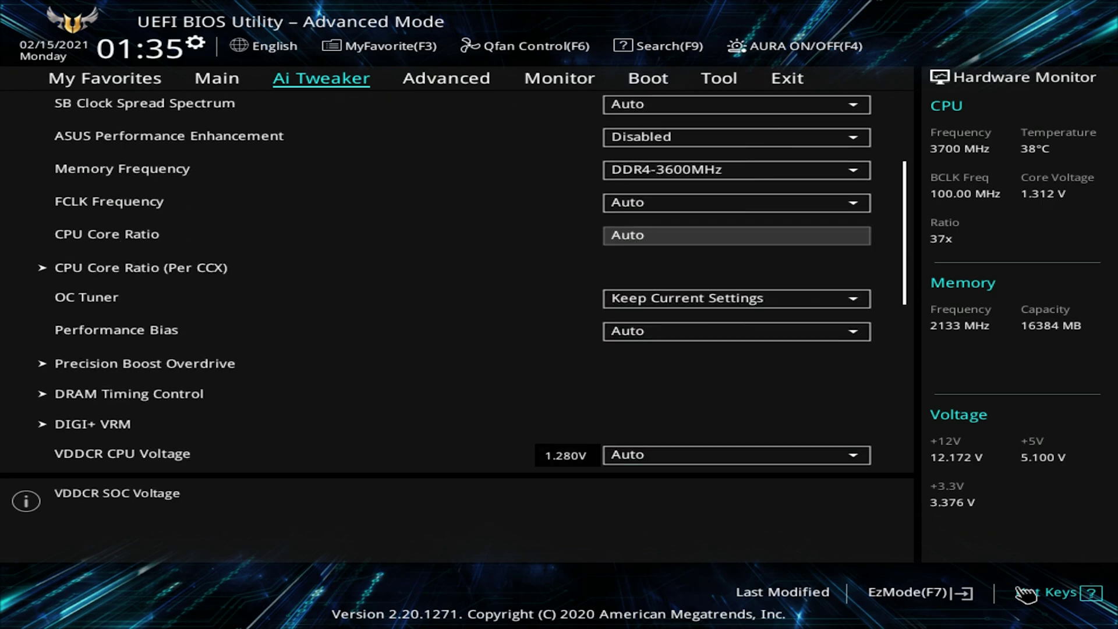
key(Down)
key(Down)
key(Down)
key(Down)
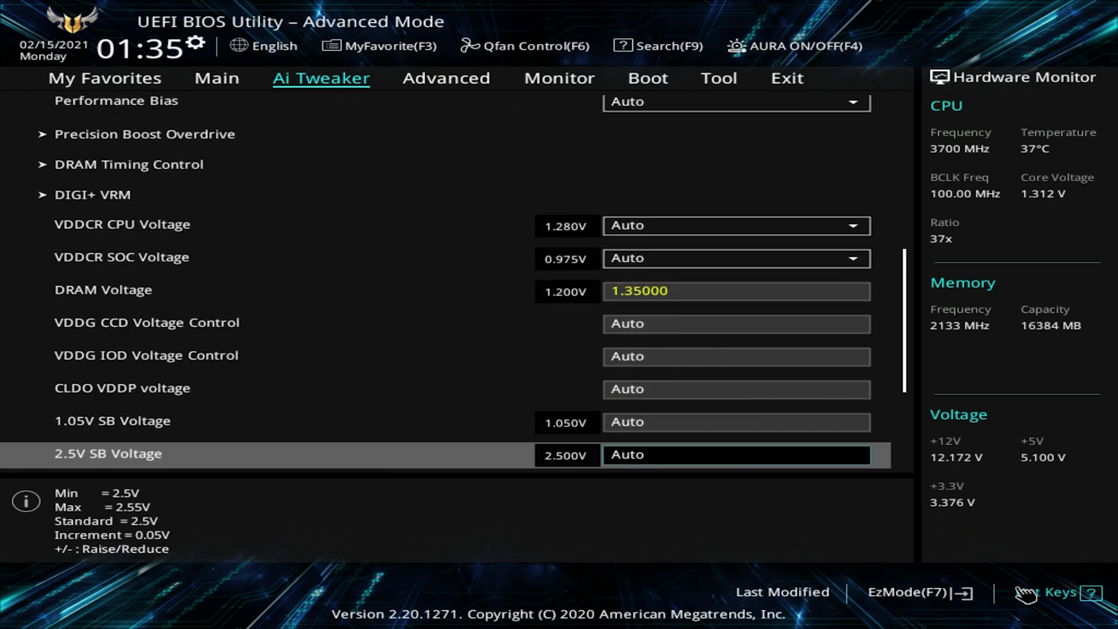
key(Down)
key(Down)
key(Down)
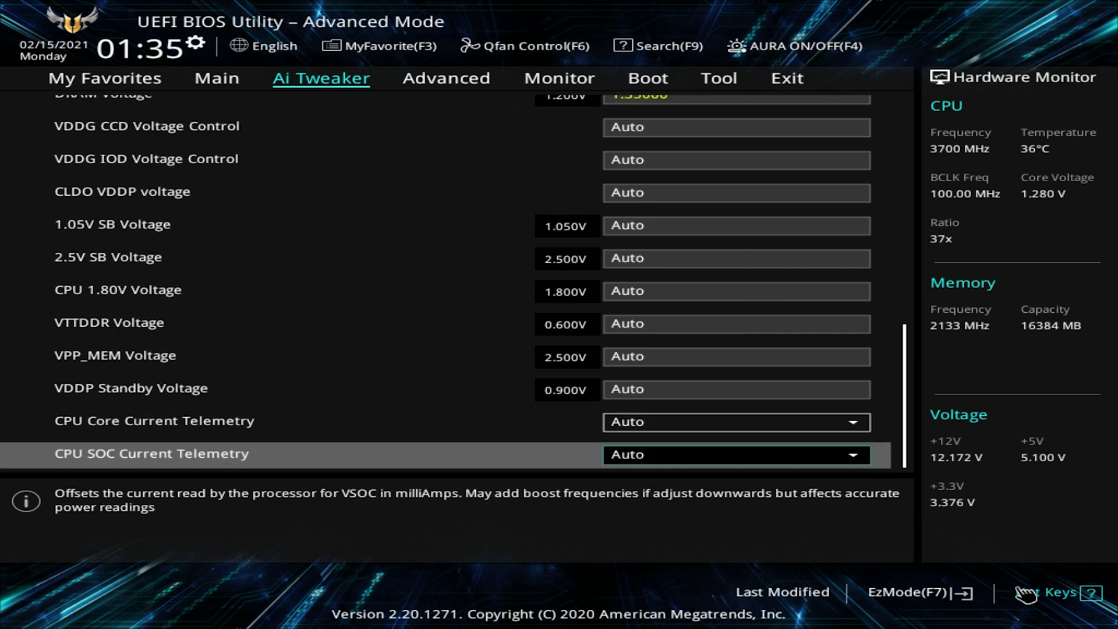
key(Up)
key(Up)
key(Up)
key(Up)
key(Up)
key(Up)
key(Up)
key(Up)
key(Up)
key(Up)
key(Up)
key(Up)
key(Up)
key(Up)
key(Up)
key(Up)
key(Up)
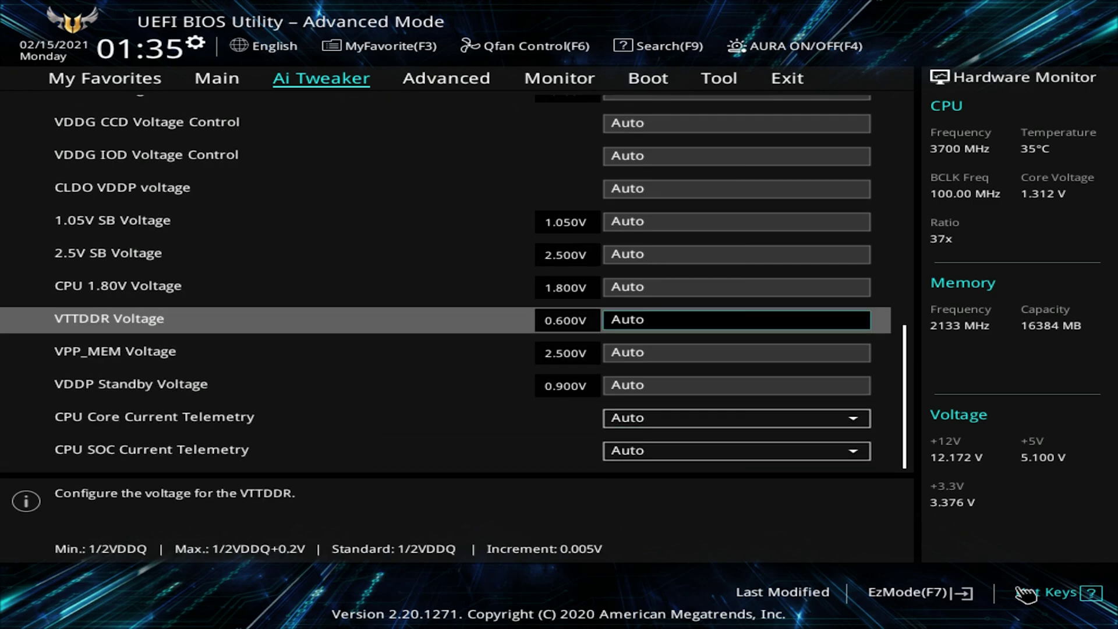
key(Up)
key(Up)
key(Up)
key(Up)
key(Up)
key(Up)
key(Up)
key(Up)
key(Up)
key(Up)
key(Up)
key(Up)
key(Up)
key(Up)
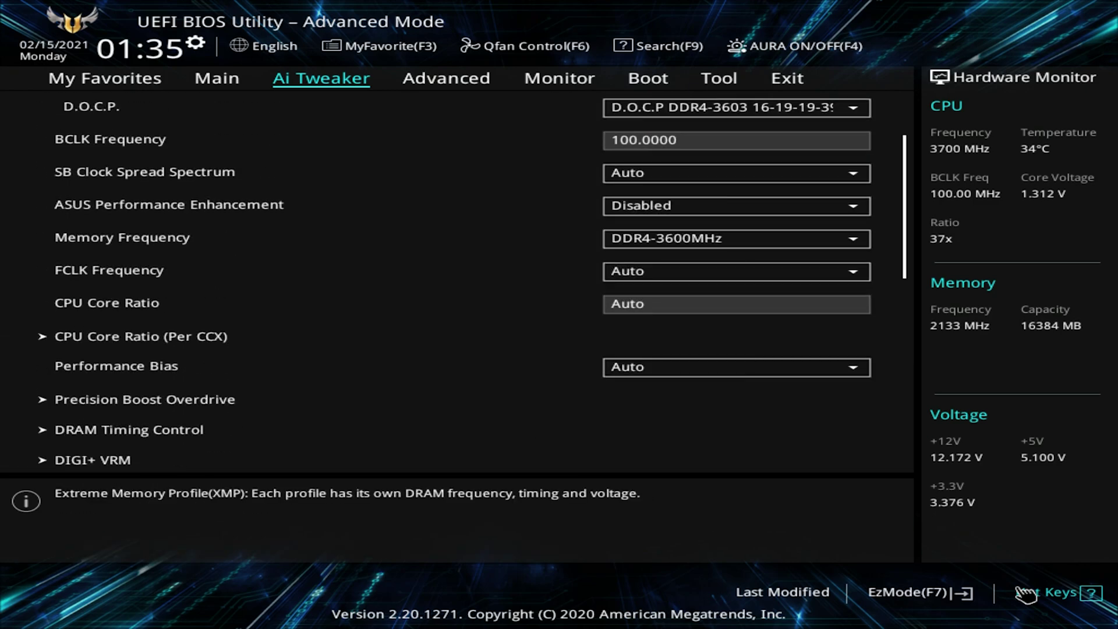
Save the BIOS changes and reset the system
key(Right)
key(Right)
key(Right)
key(Right)
key(Right)
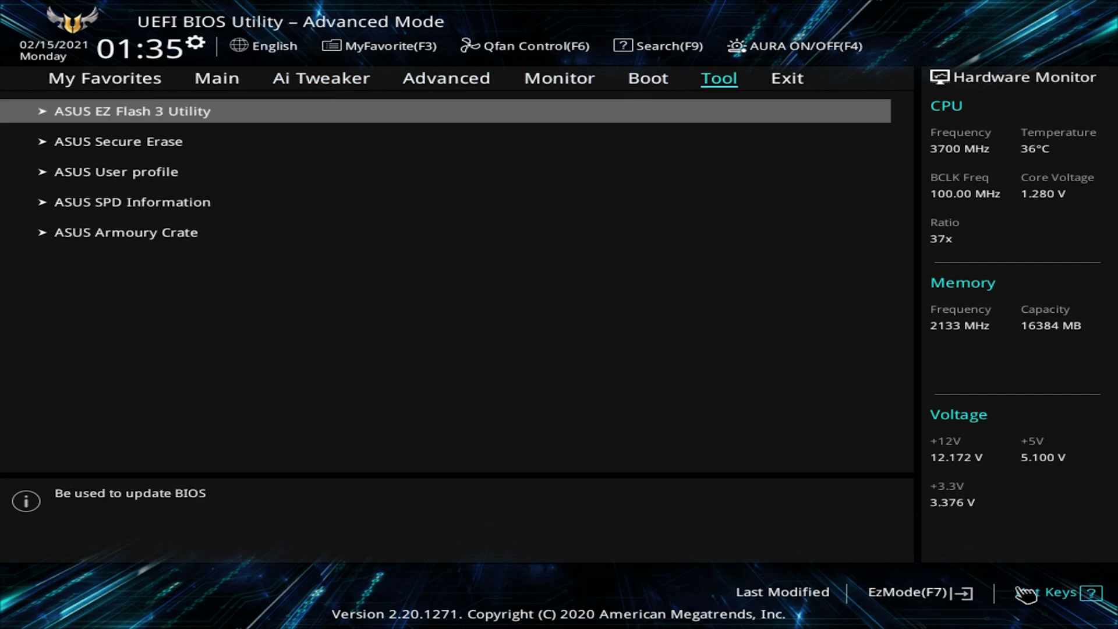
key(Down)
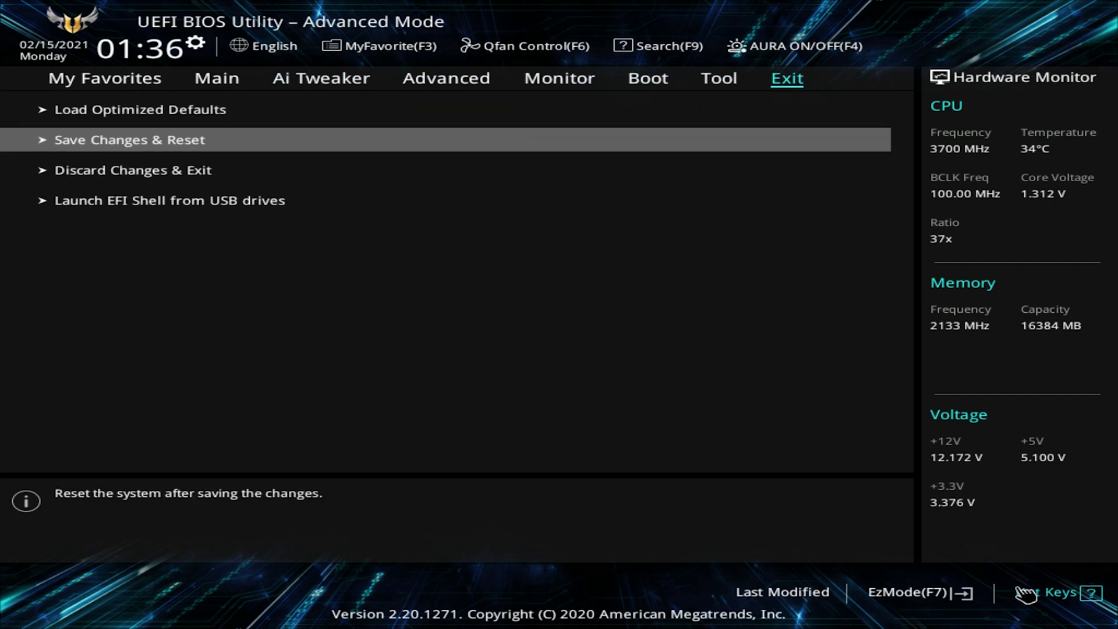
key(Return)
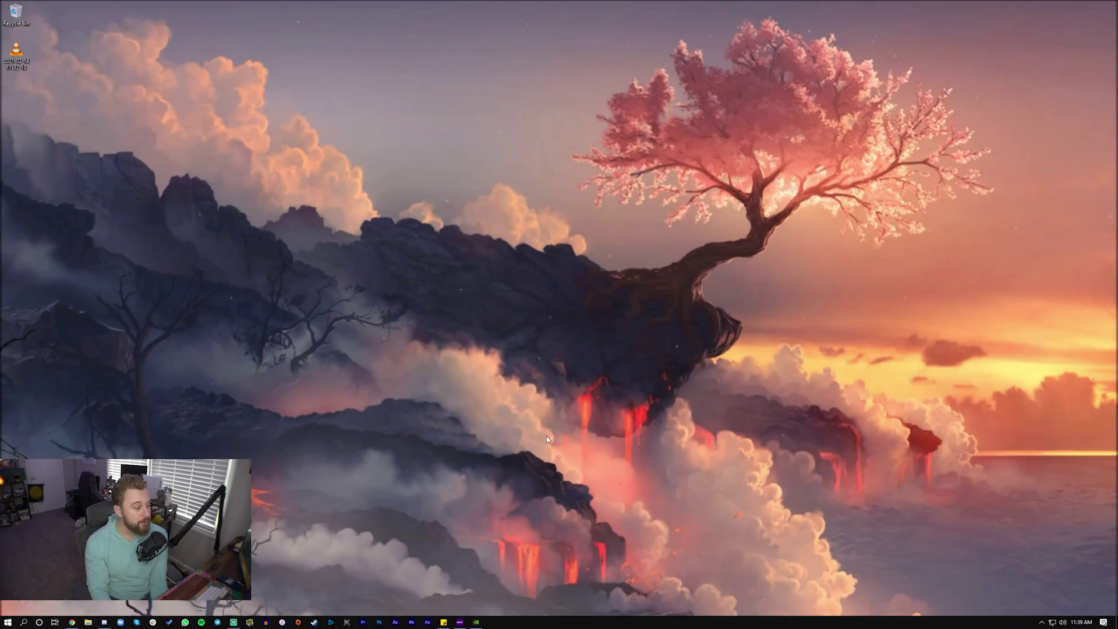
In Windows, open Task Manager and display the Memory performance details to check the RAM speed
right_click(546, 622)
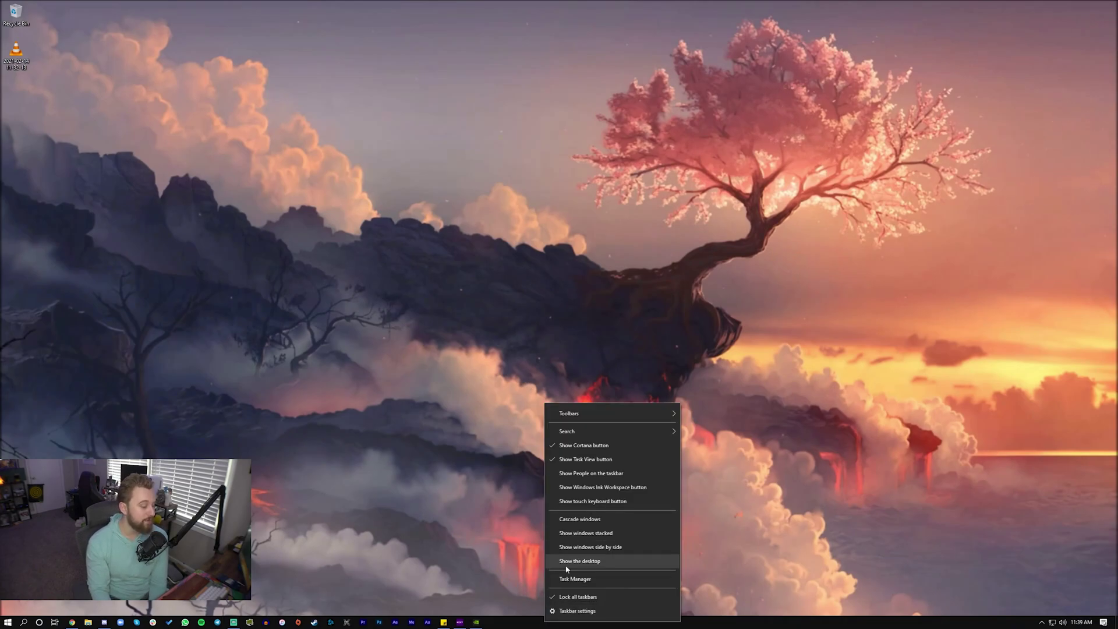
click(575, 579)
click(200, 108)
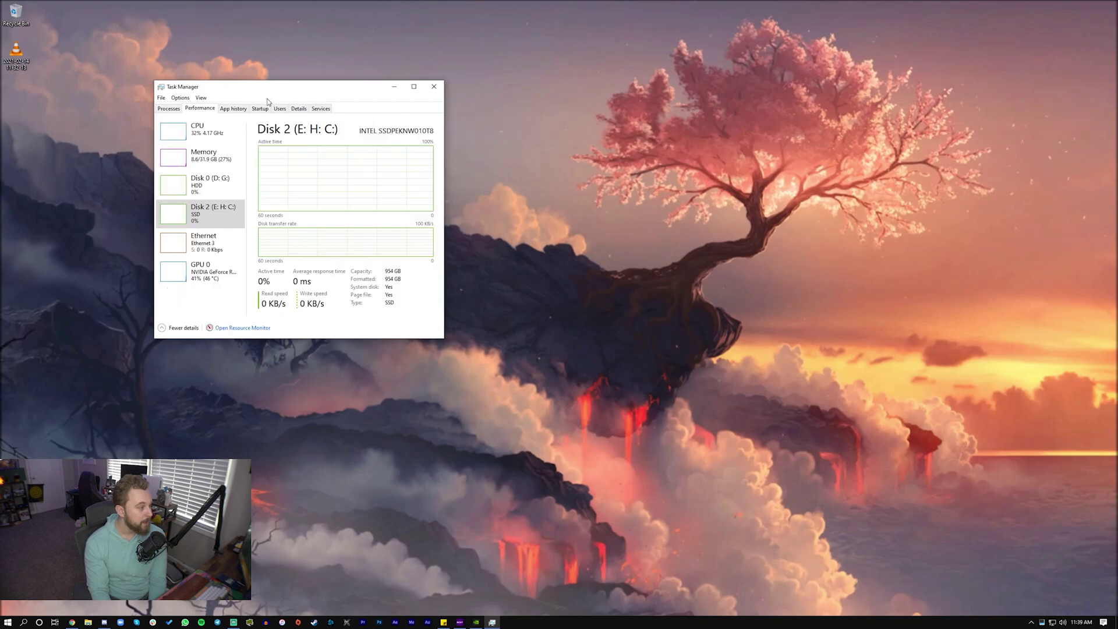
drag(267, 87, 451, 98)
click(388, 166)
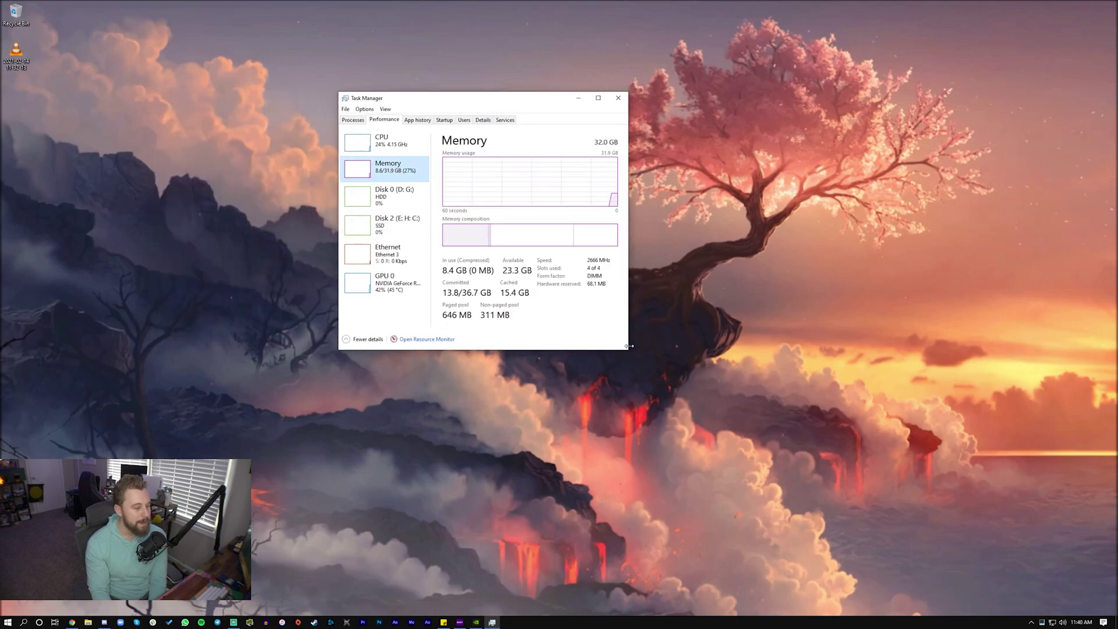